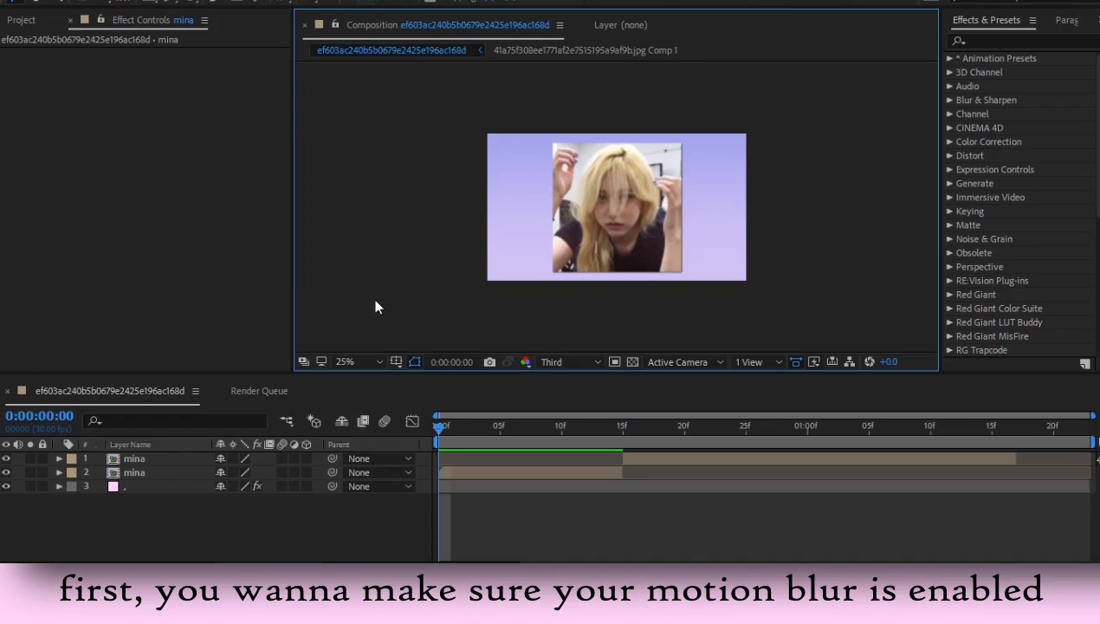
Step: Turn on motion blur for both mina clip layers and for the composition
left_click(282, 458)
left_click(282, 472)
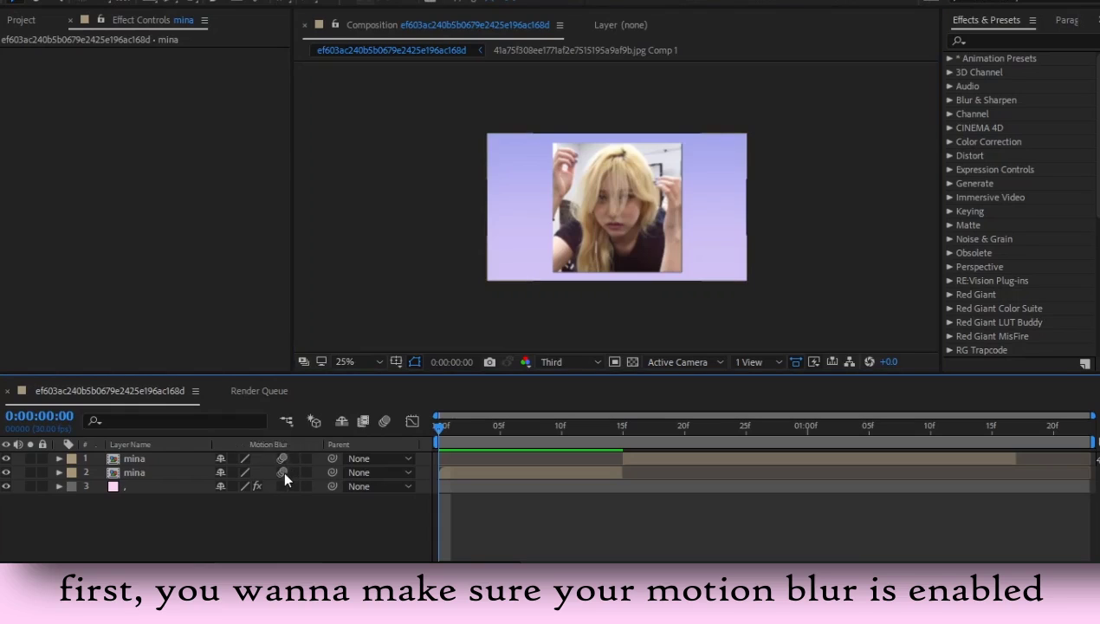
left_click(384, 421)
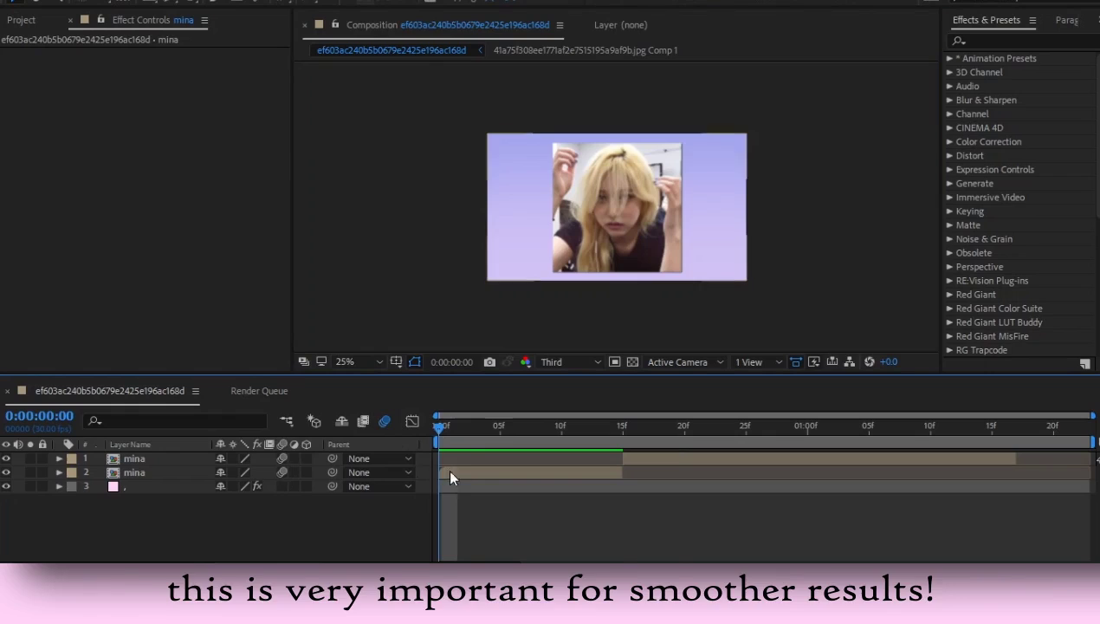
Step: Make both mina clip layers 3D and select the first-playing clip
left_click(306, 458)
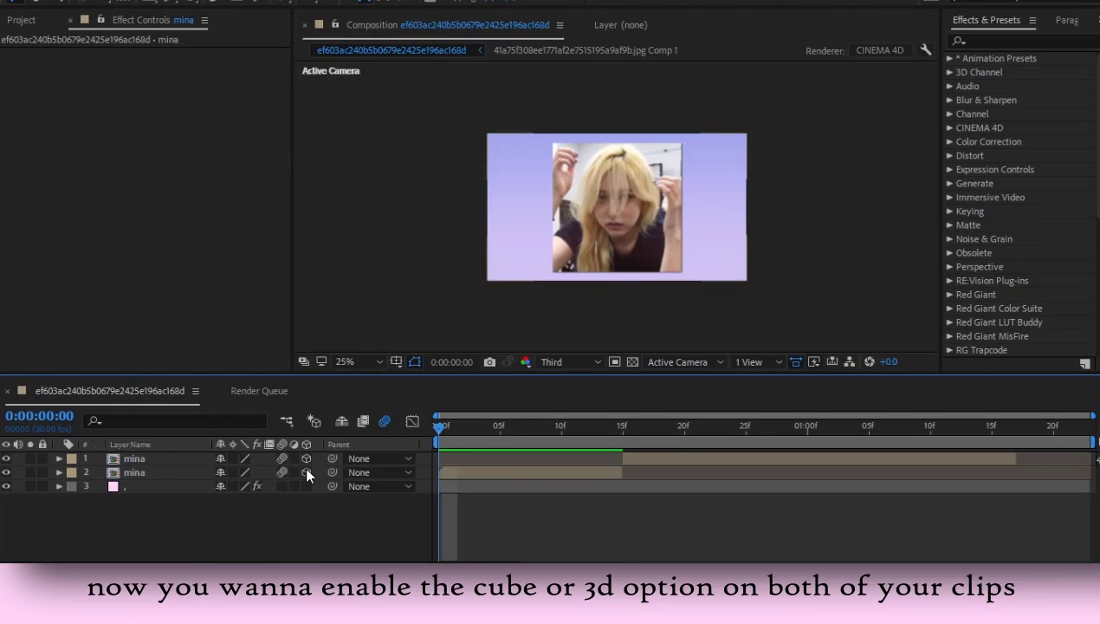
left_click(306, 472)
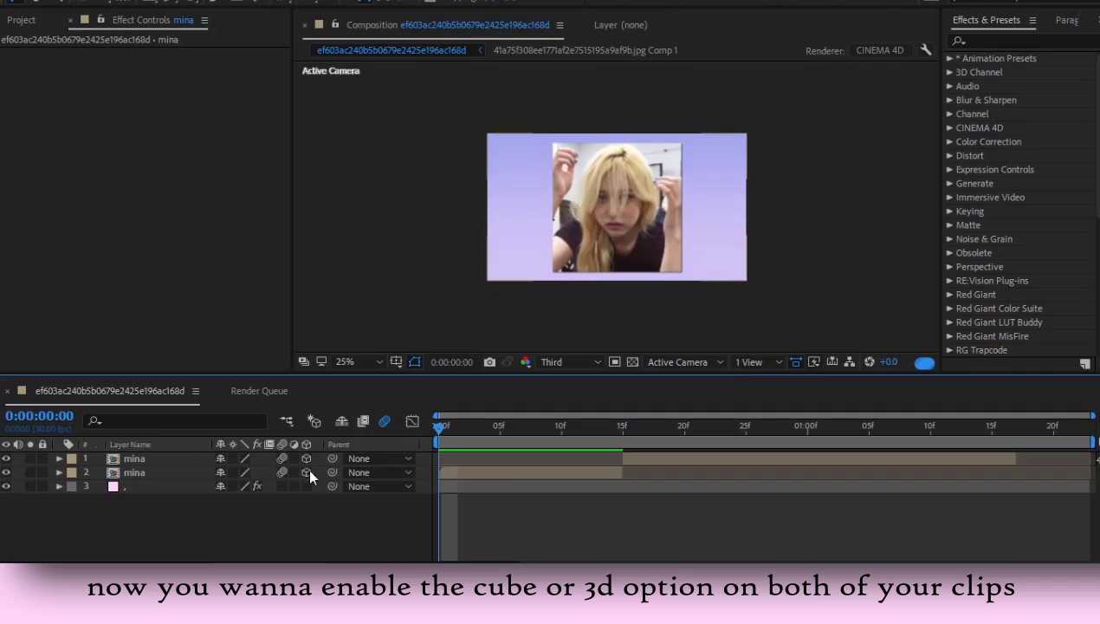
left_click(479, 478)
Step: Keyframe the first clip's Y Rotation from 0° at frame 11 to 90° at frame 14
key("r")
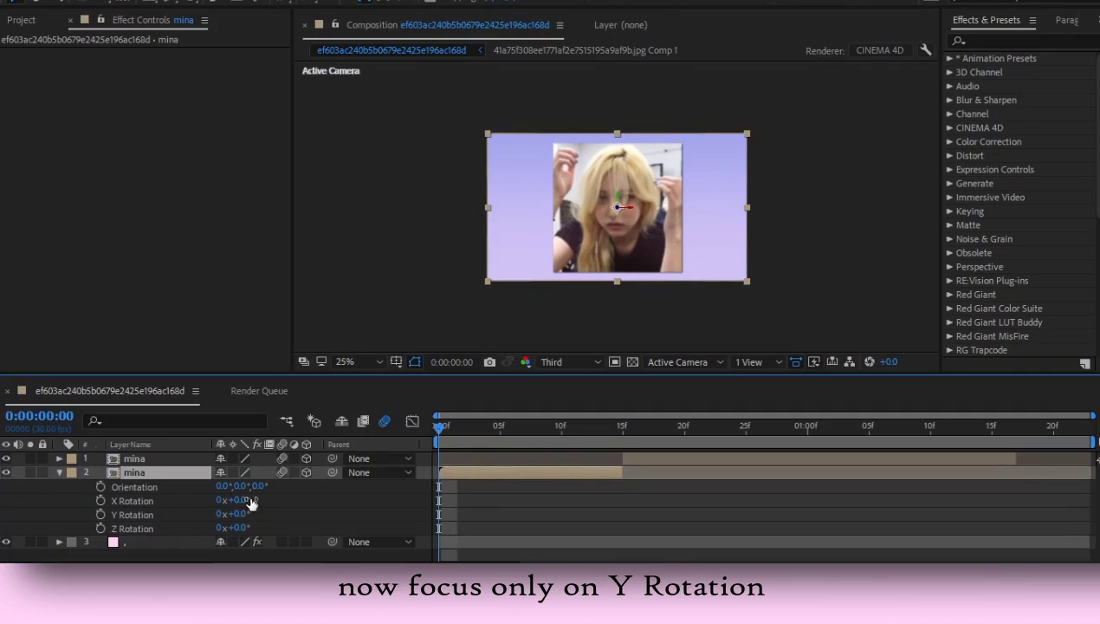
left_click_drag(559, 431, 572, 432)
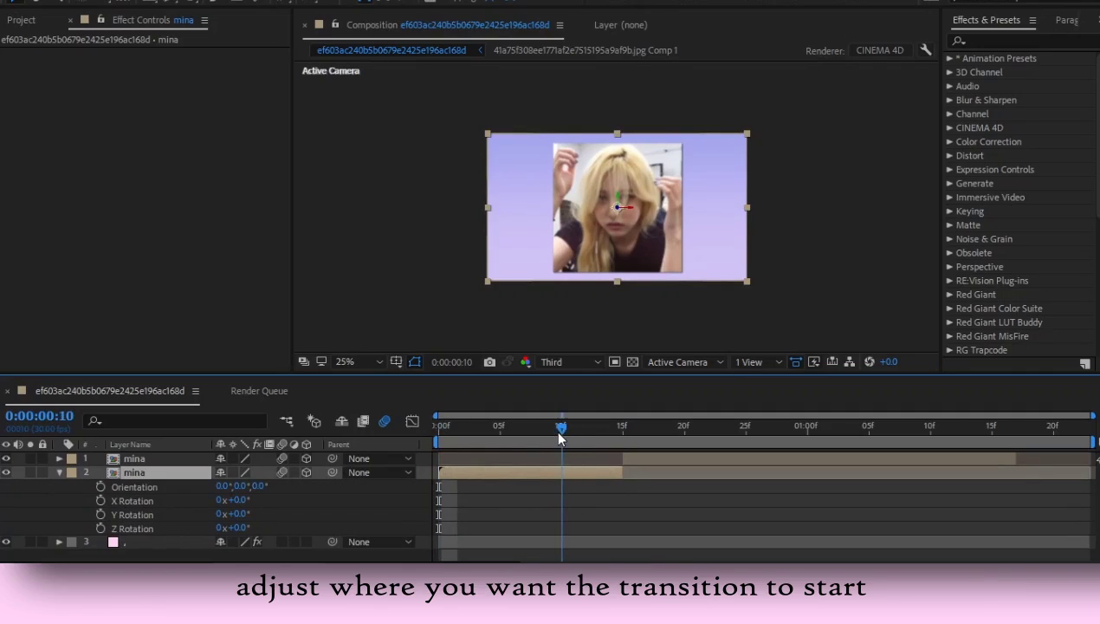
left_click(101, 515)
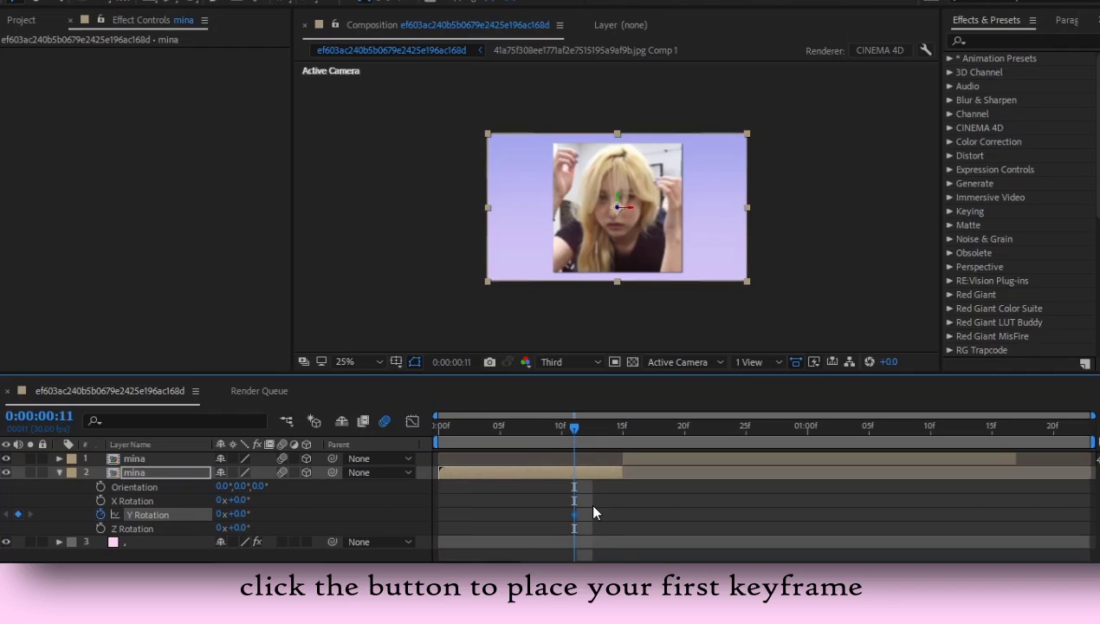
key("Page_Down")
key("Page_Down")
key("Page_Down")
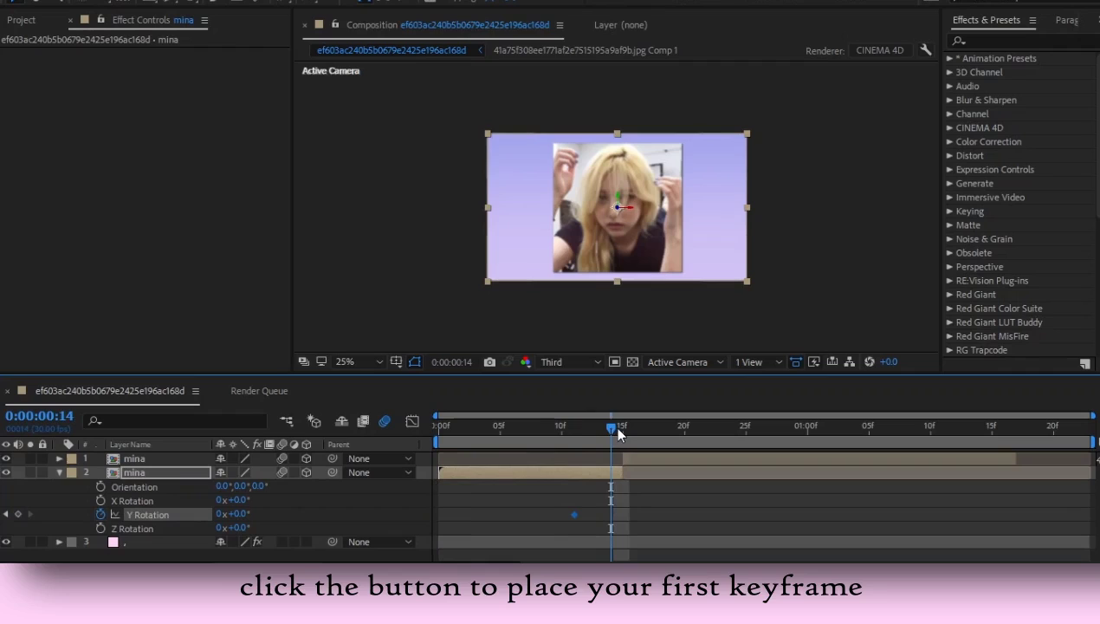
left_click(239, 514)
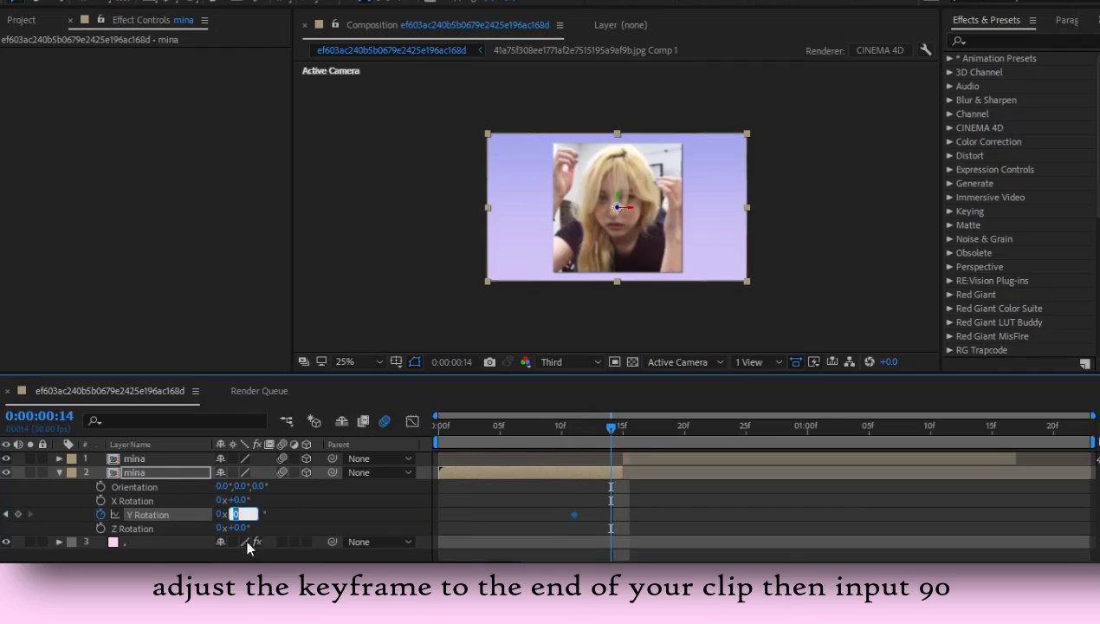
type("90")
key("Return")
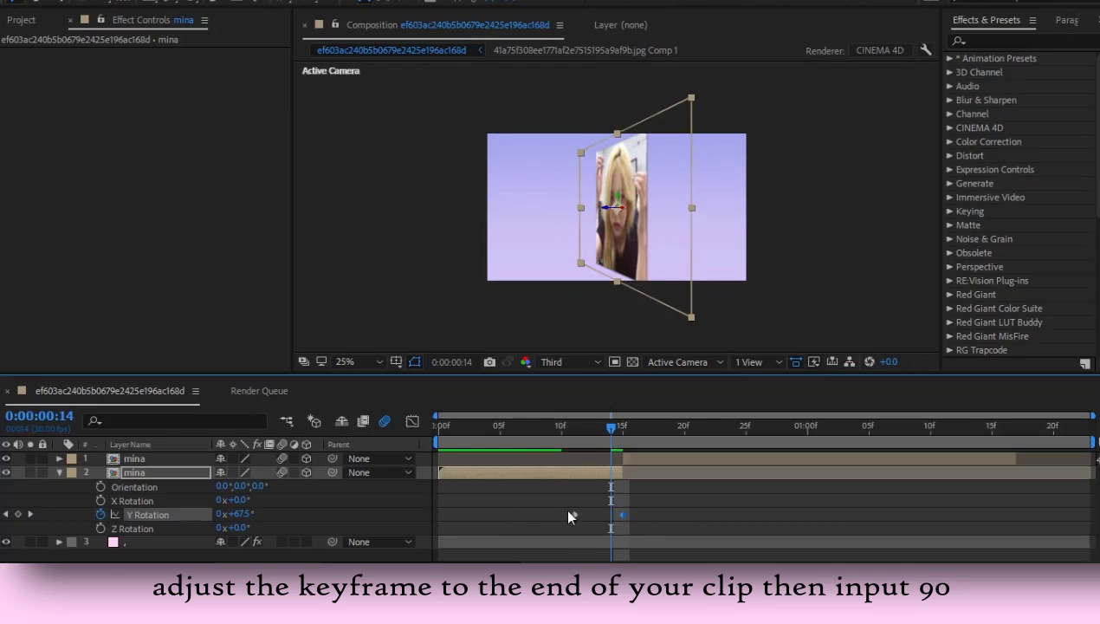
Step: Apply Easy Ease to both Y Rotation keyframes of the first clip
left_click_drag(560, 508, 632, 521)
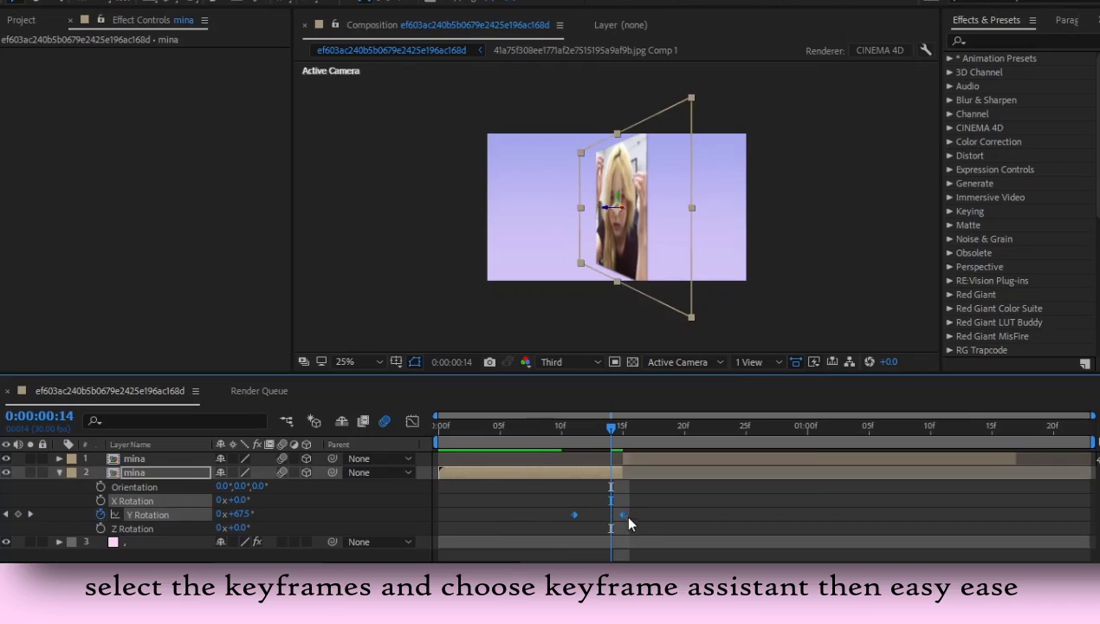
right_click(622, 514)
mouse_move(660, 511)
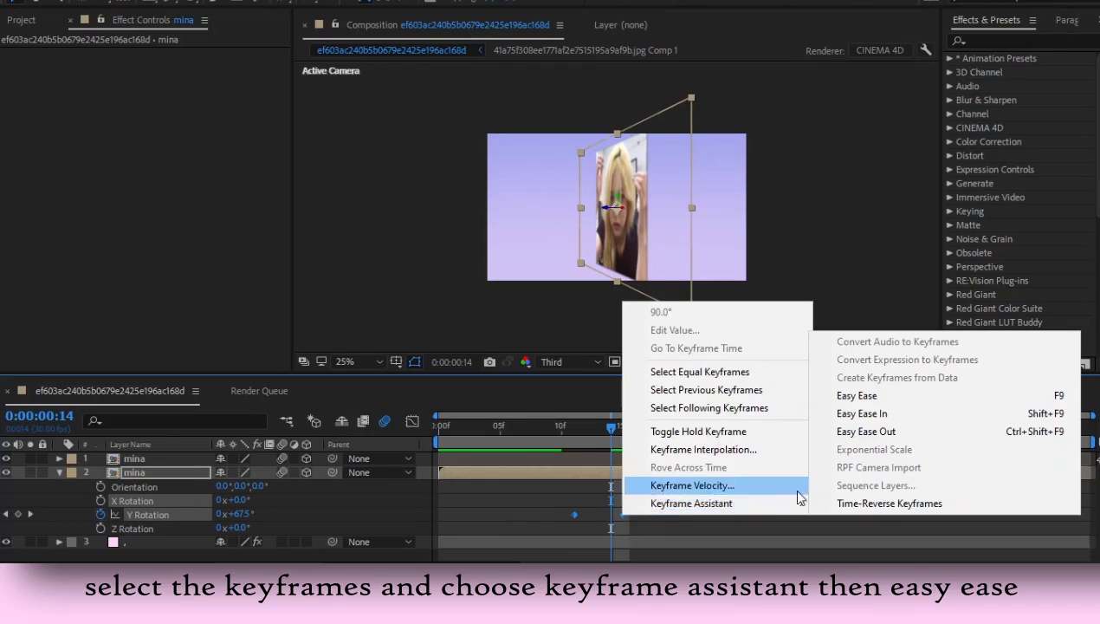
left_click(881, 401)
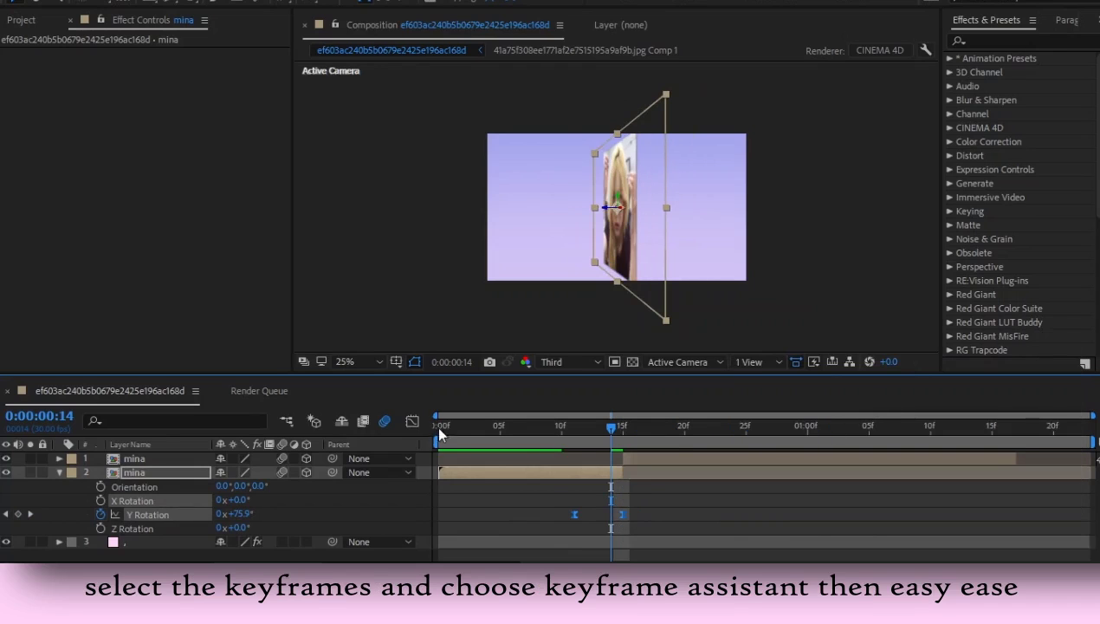
Step: Reshape the Y Rotation speed curve in the Graph Editor and preview the flip
left_click(413, 421)
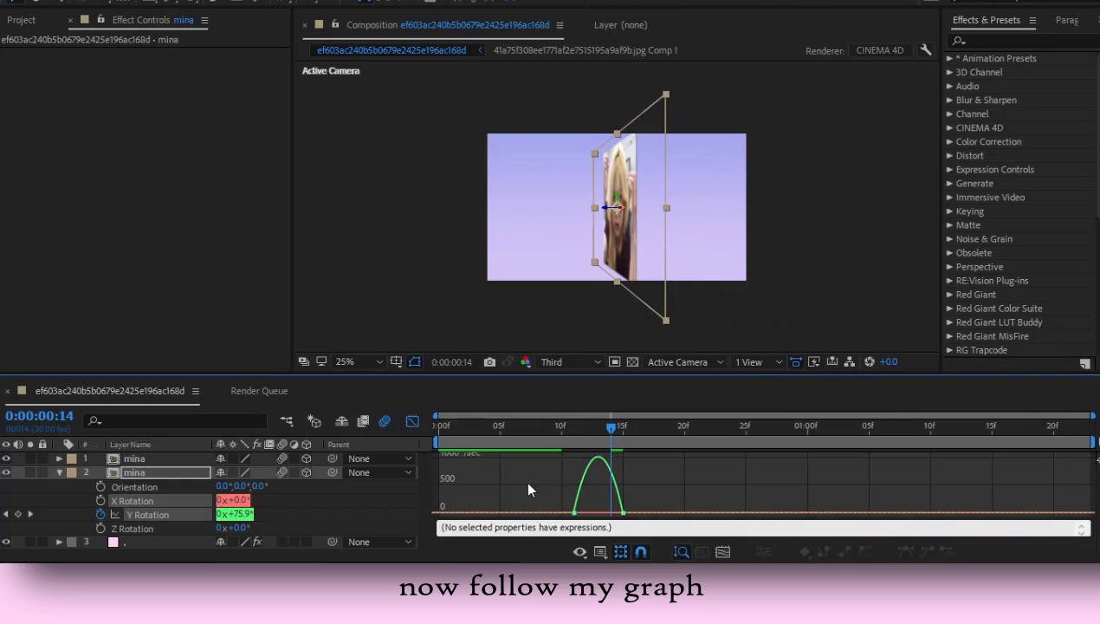
left_click(413, 421)
key("Page_Up")
key("Page_Up")
key("Page_Up")
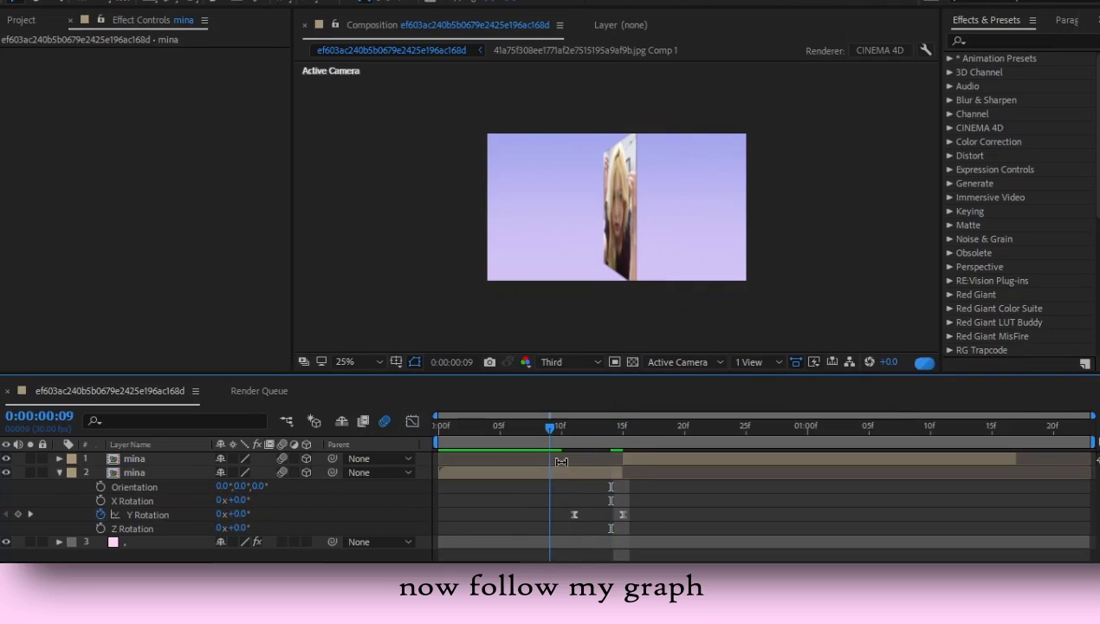
mouse_move(562, 507)
left_mouse_down()
mouse_move(630, 521)
mouse_move(577, 517)
mouse_move(617, 517)
mouse_move(598, 514)
left_mouse_up()
left_click(413, 421)
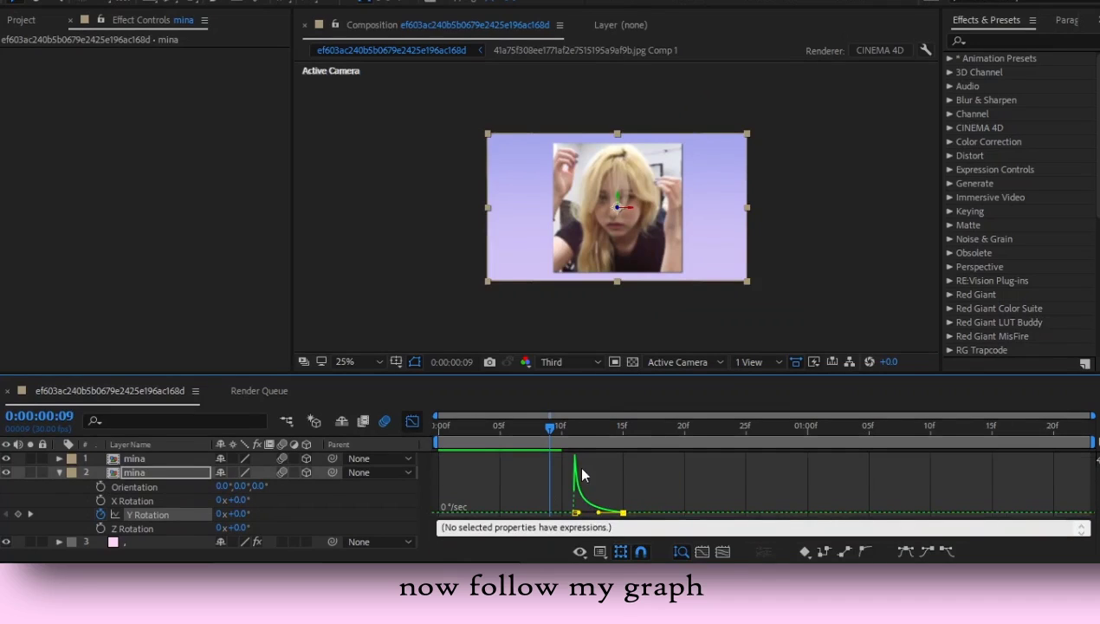
key("space")
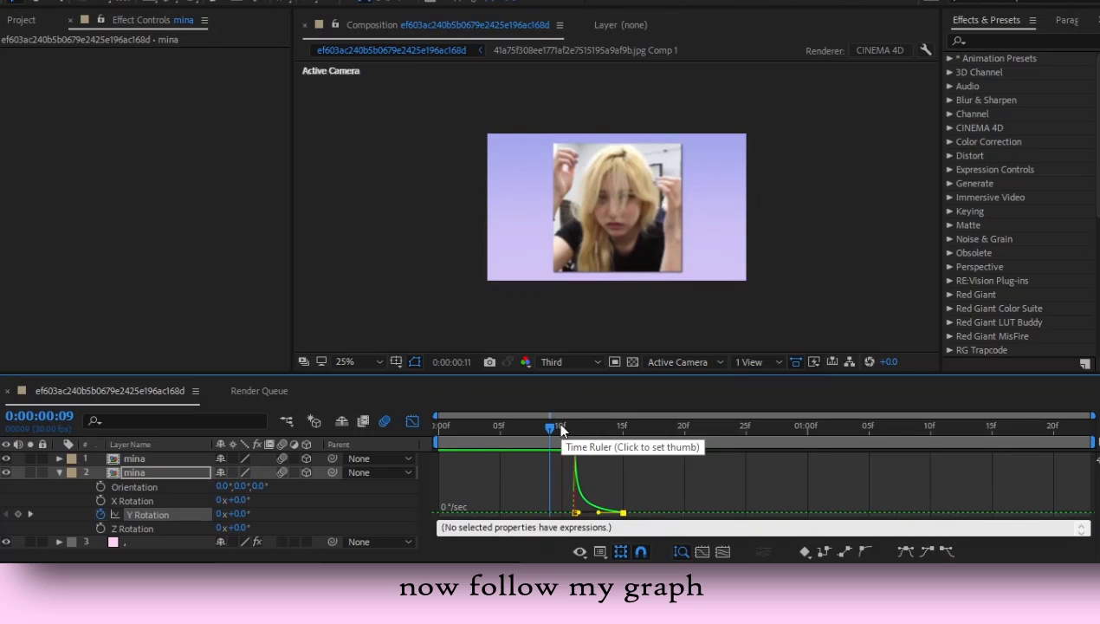
key("space")
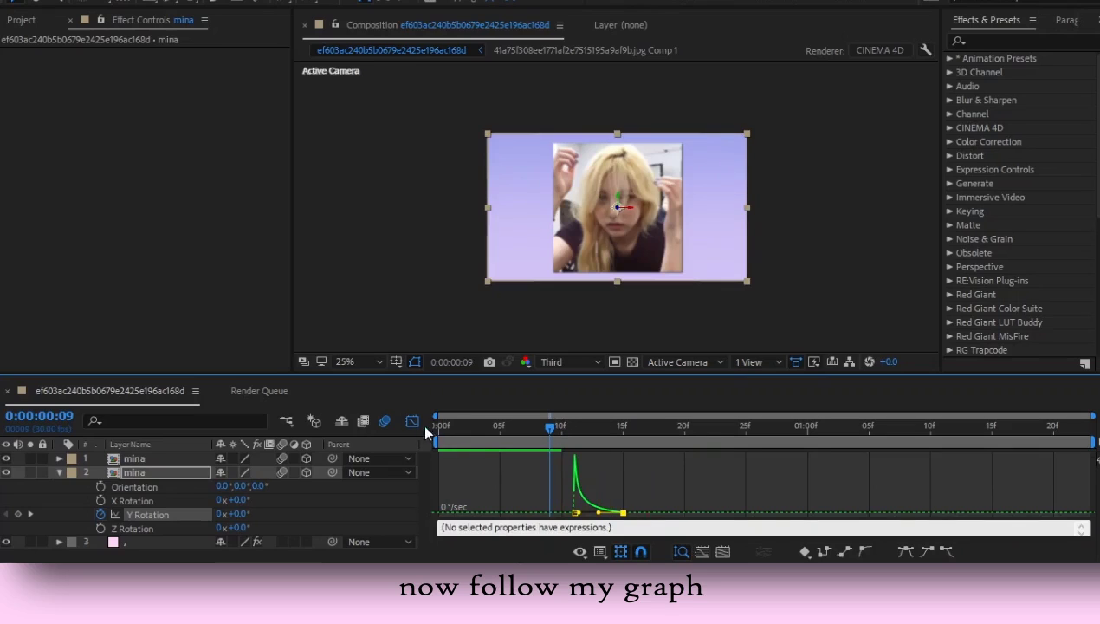
left_click(413, 421)
Step: Keyframe the second clip's Y Rotation at -90° on frame 15, moving the 0° keyframe to about frame 20
key("r")
left_click(639, 457)
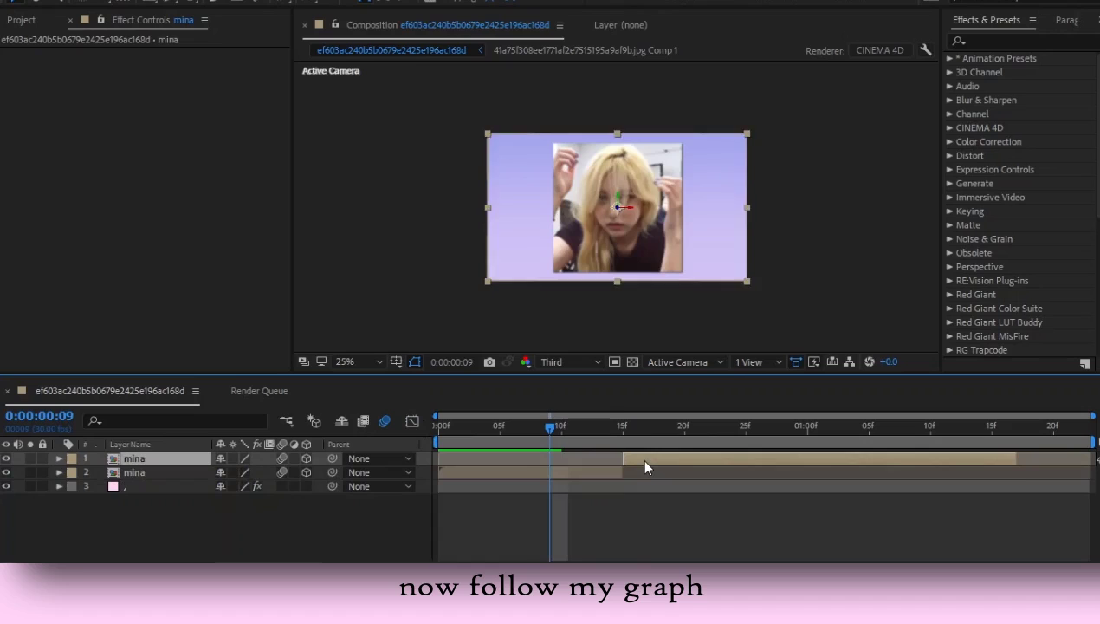
key("i")
key("r")
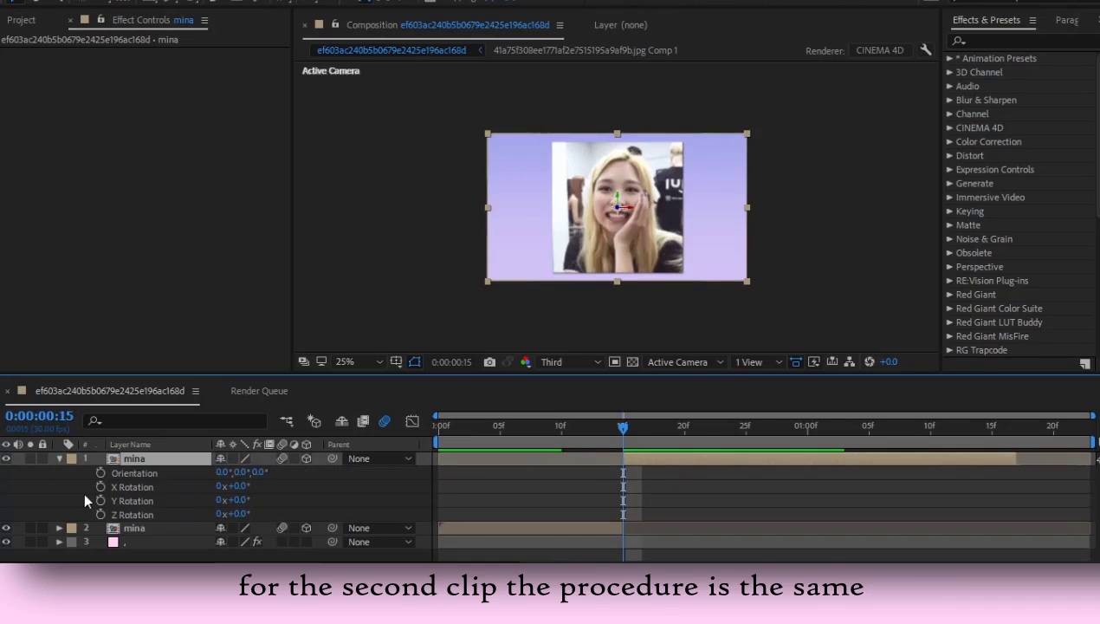
left_click(100, 501)
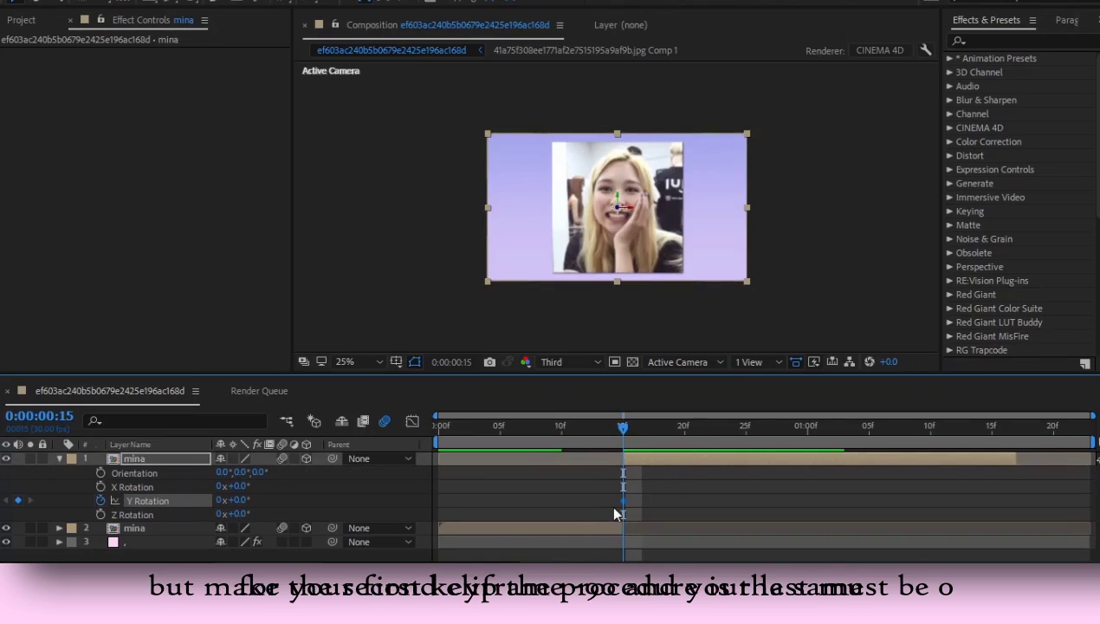
left_click_drag(624, 501, 683, 501)
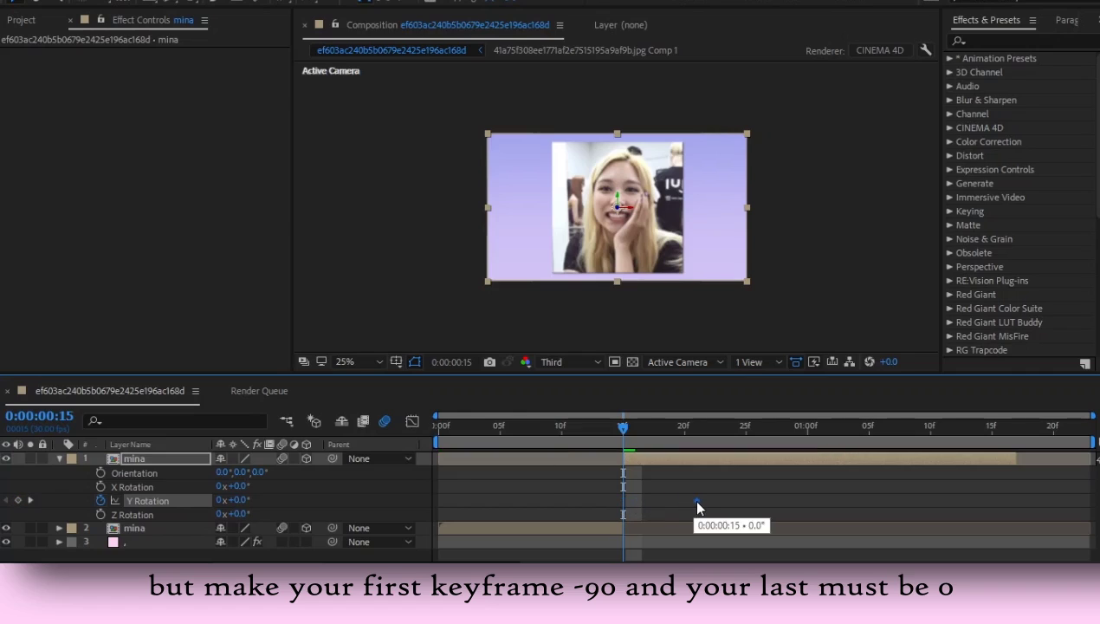
left_click(680, 502)
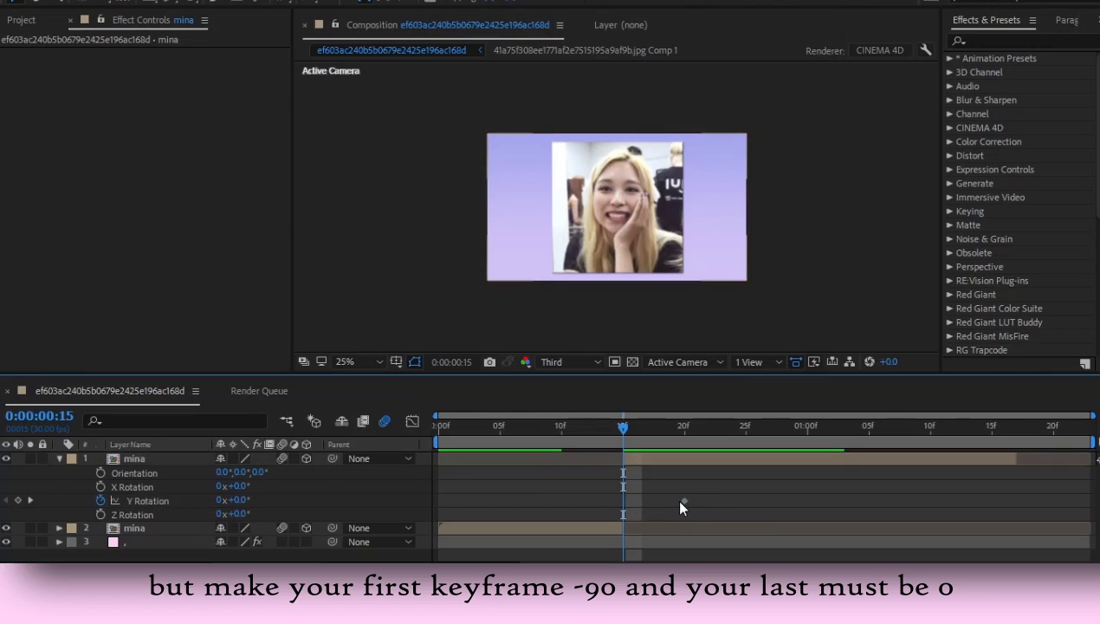
left_click(230, 501)
type("-90")
key("Return")
Step: Check the flip at frames 13 and 17, then Easy Ease both keyframes and steepen the curve's end
left_click(612, 506)
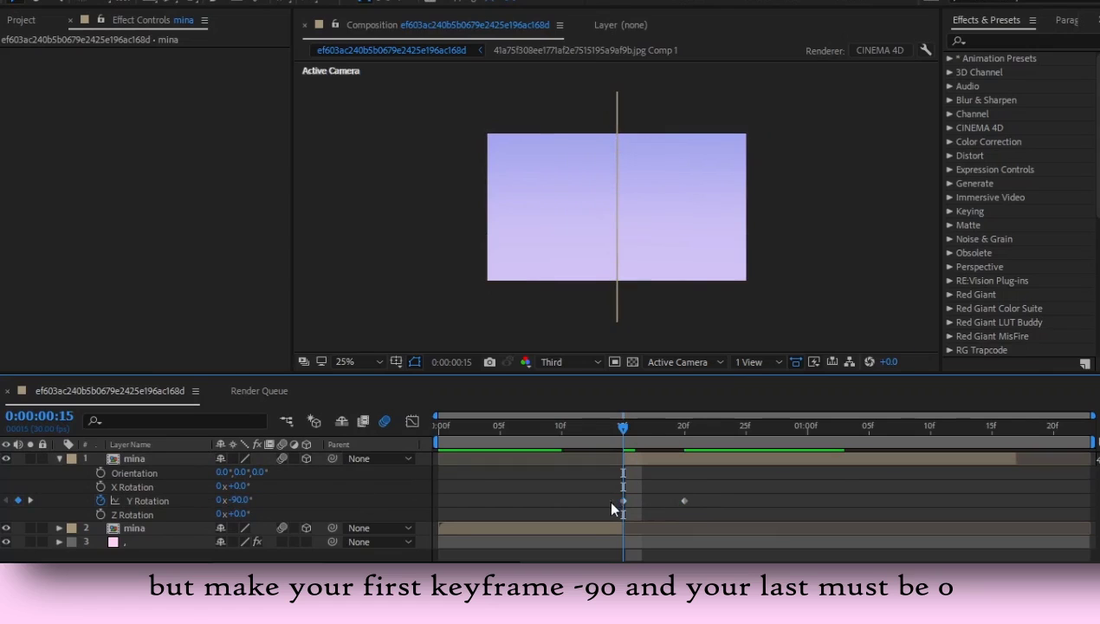
left_click(598, 427)
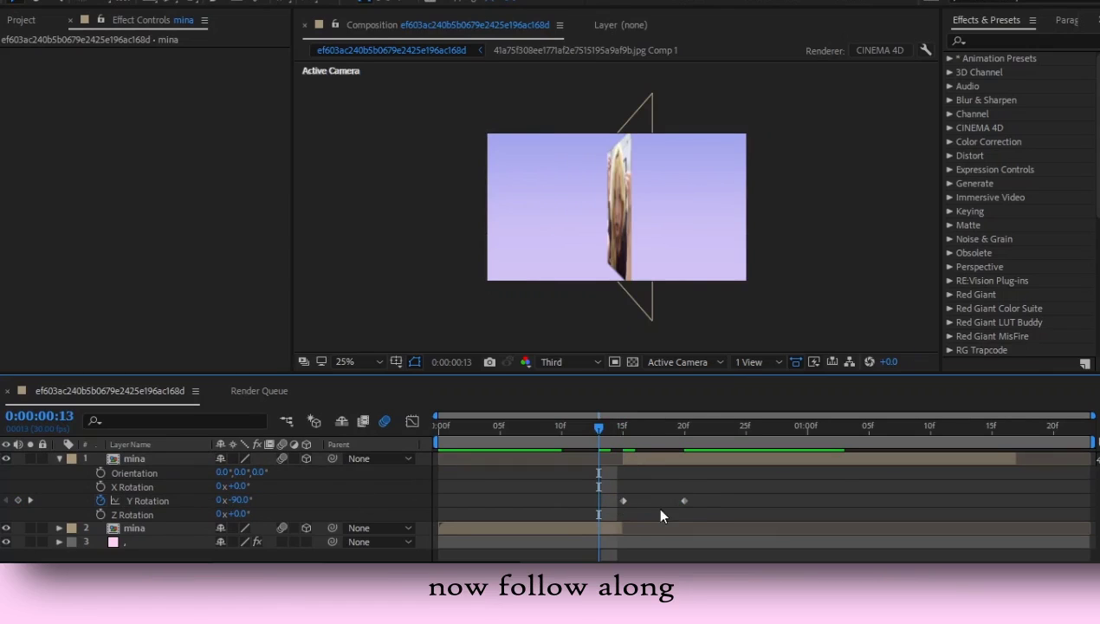
left_click(647, 426)
left_click_drag(612, 498, 688, 509)
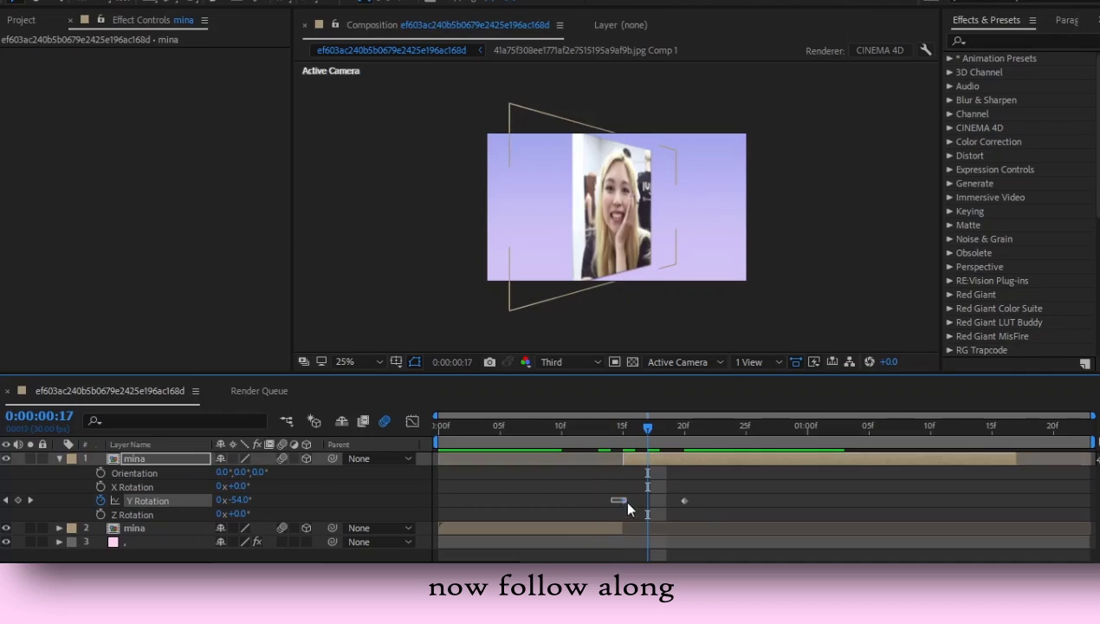
right_click(684, 509)
mouse_move(719, 489)
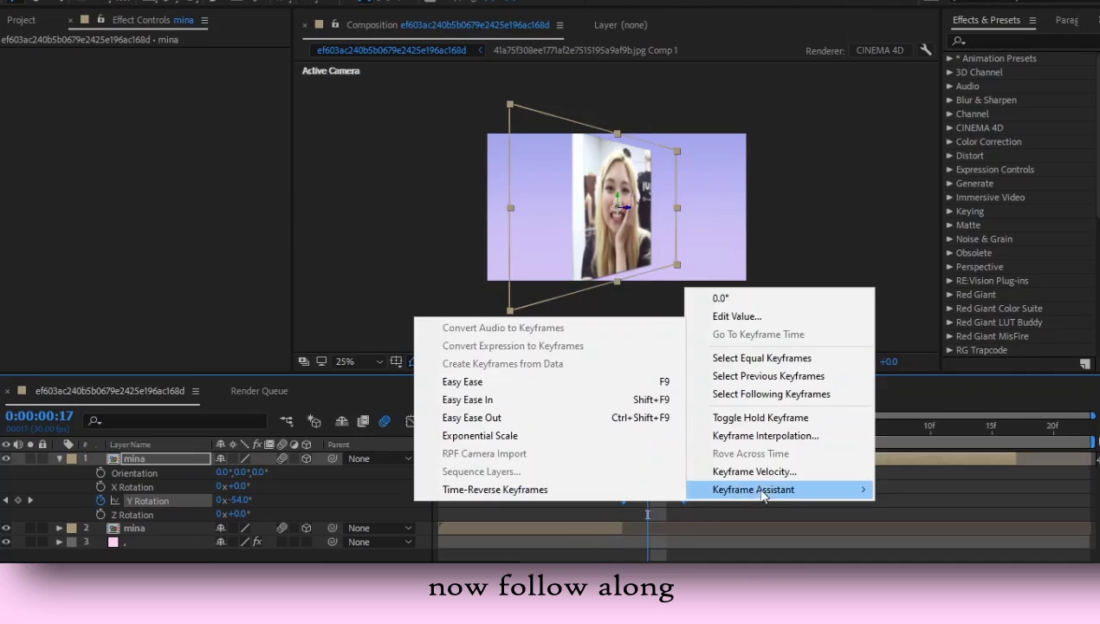
left_click(568, 389)
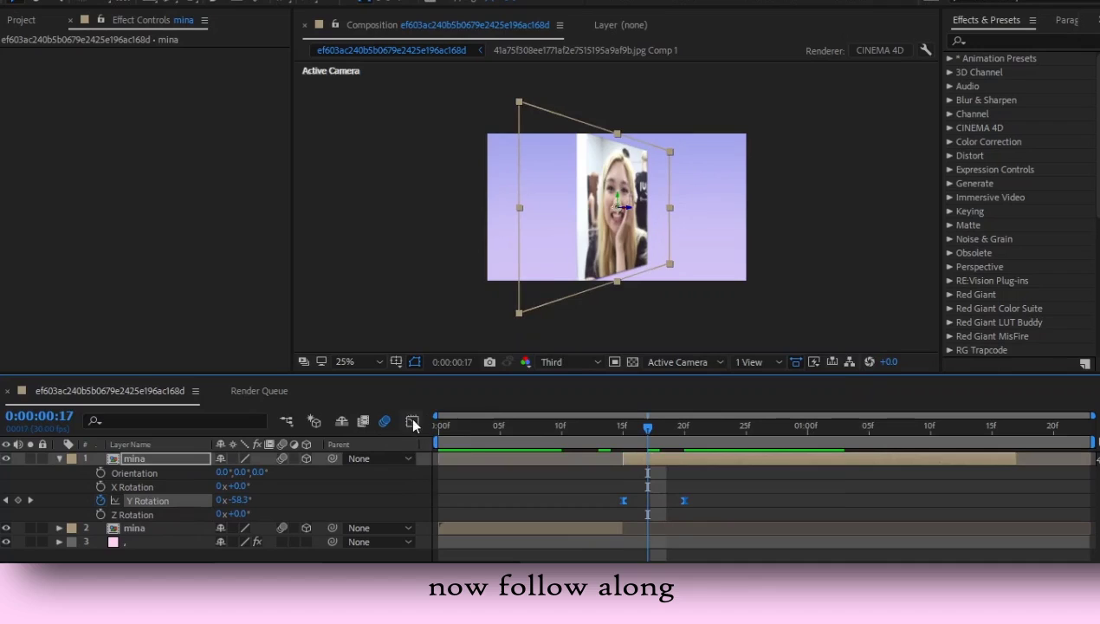
left_click(413, 421)
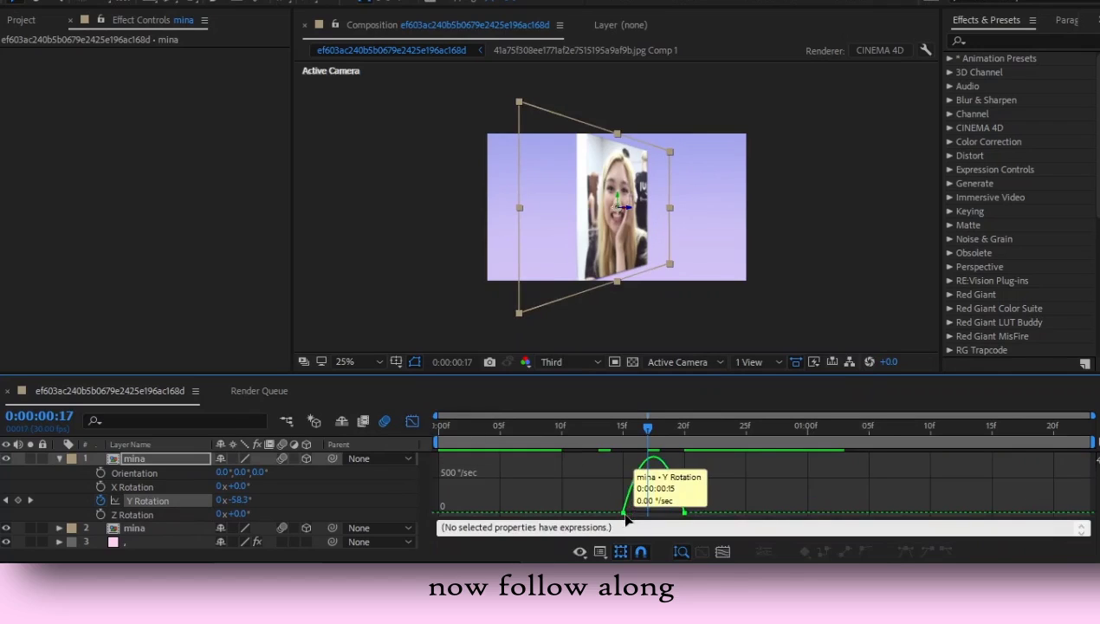
mouse_move(665, 514)
left_mouse_down()
mouse_move(684, 517)
mouse_move(651, 513)
left_mouse_up()
Step: Collapse the layer properties and preview the flip transition from frame 11, stepping through frames 11–15
left_click(413, 421)
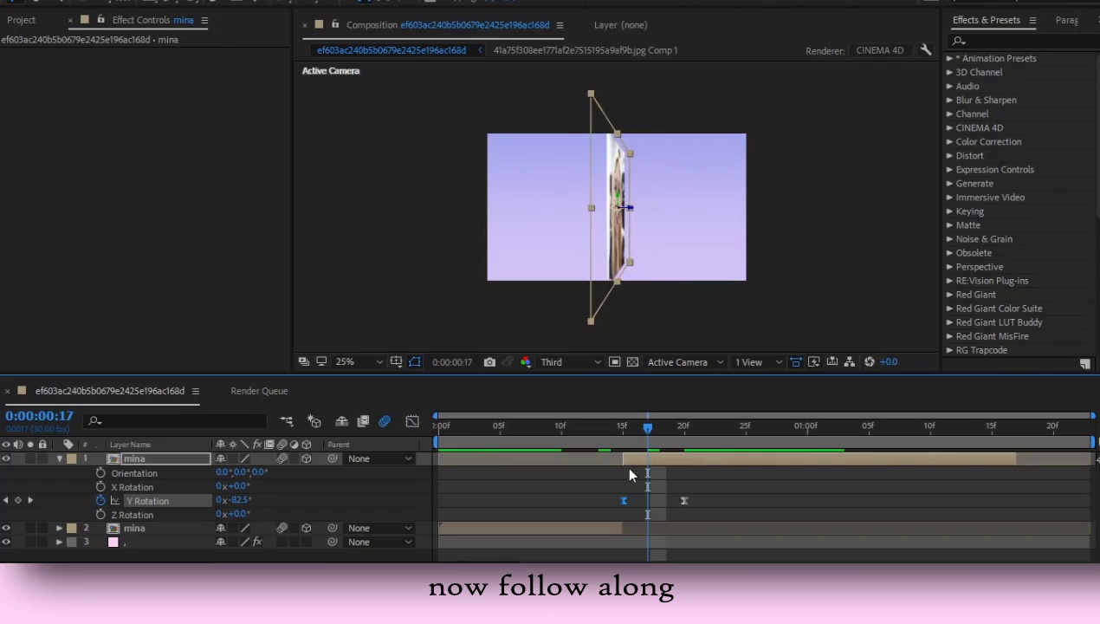
key("u")
left_click(574, 425)
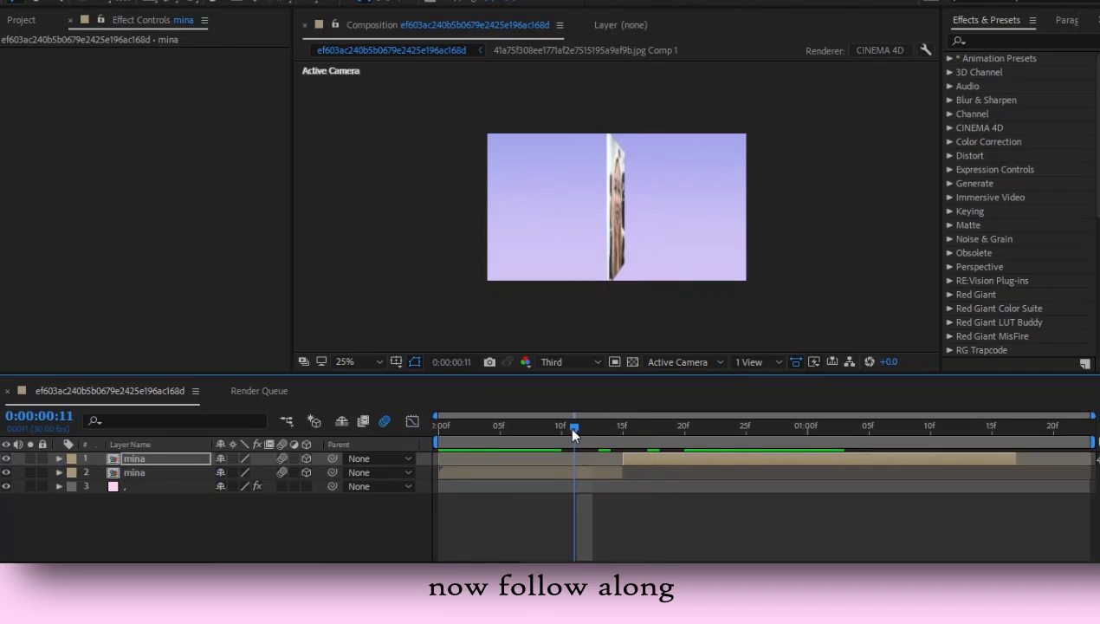
key("space")
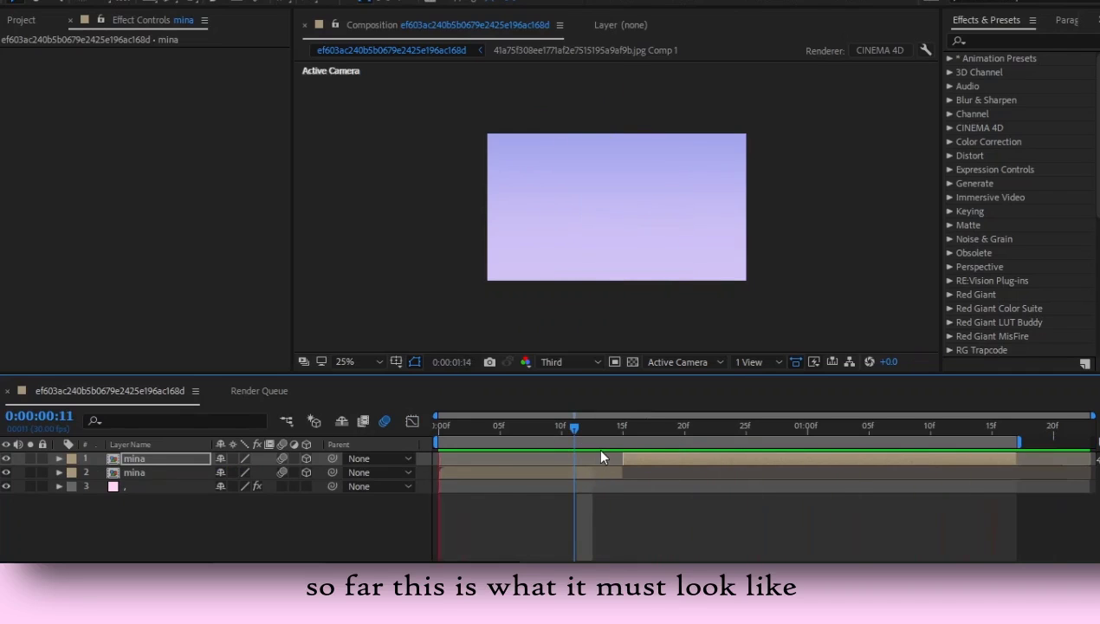
left_click_drag(604, 425, 631, 459)
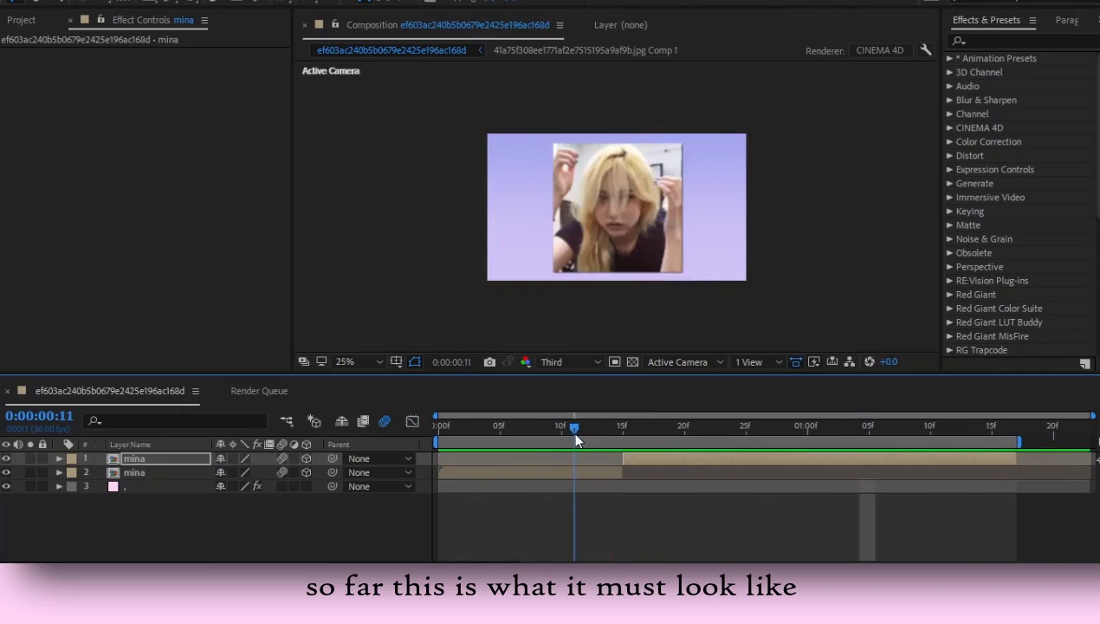
Step: Precompose the second clip into mina Comp 1, removing a stray duplicate
right_click(631, 462)
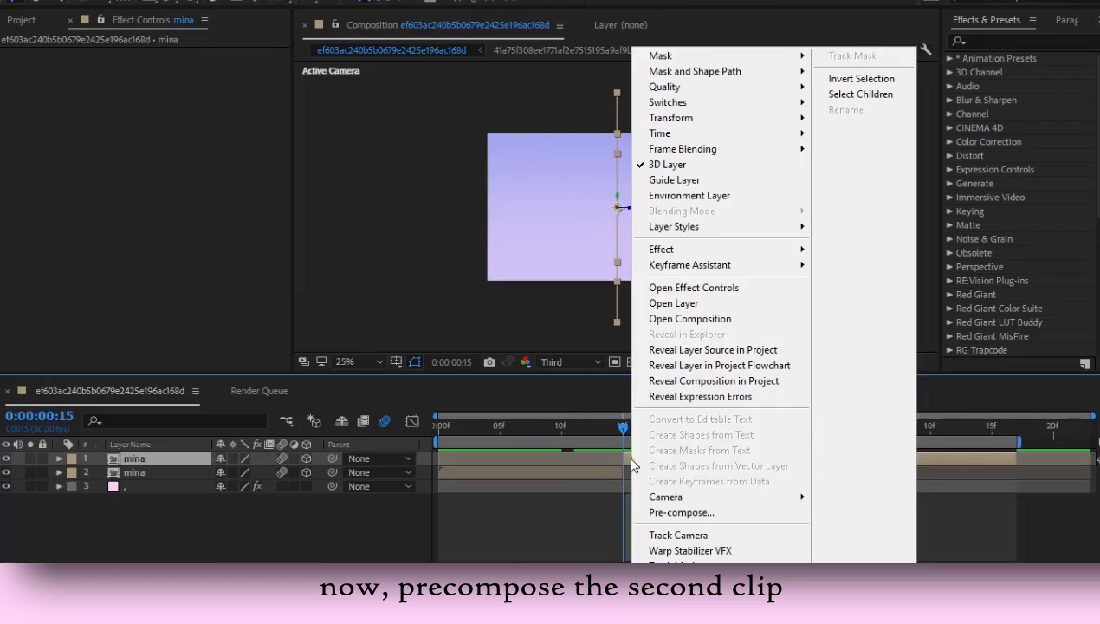
left_click(671, 510)
left_click(571, 356)
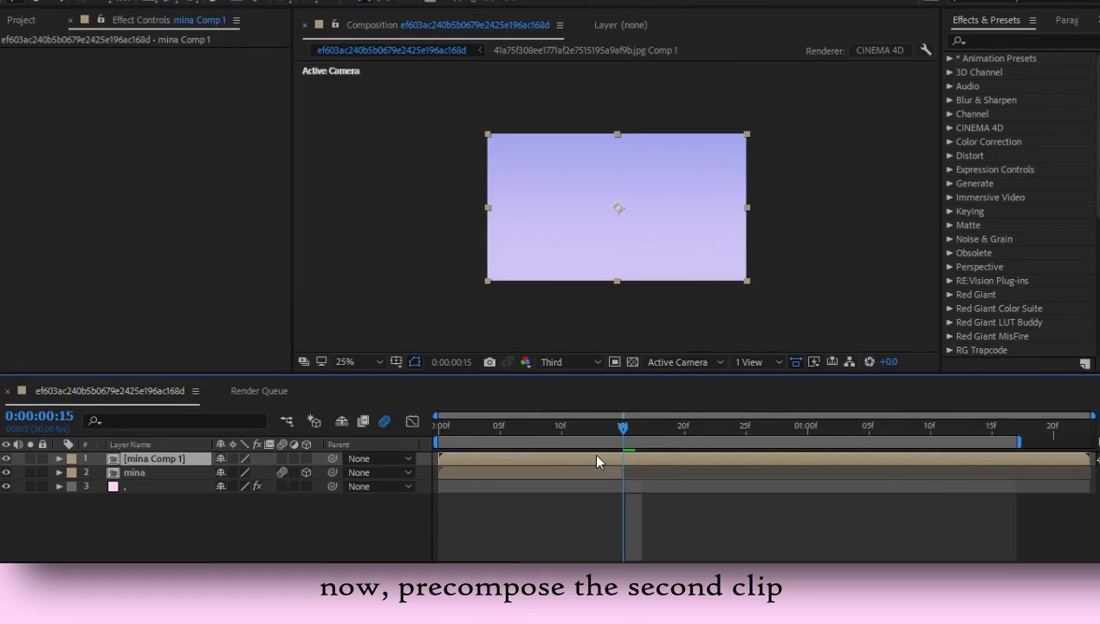
key("ctrl+d")
left_click(596, 473)
key("Delete")
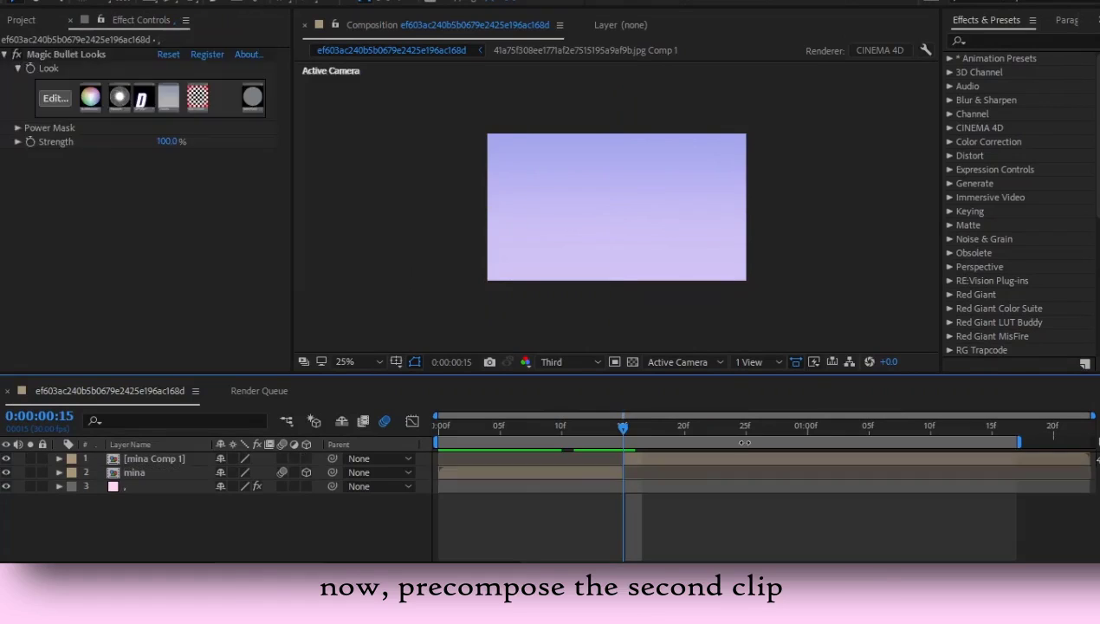
Step: Duplicate mina Comp 1, split the top copy at frame 16, and delete its first part
mouse_move(624, 427)
left_mouse_down()
mouse_move(665, 441)
mouse_move(675, 462)
left_mouse_up()
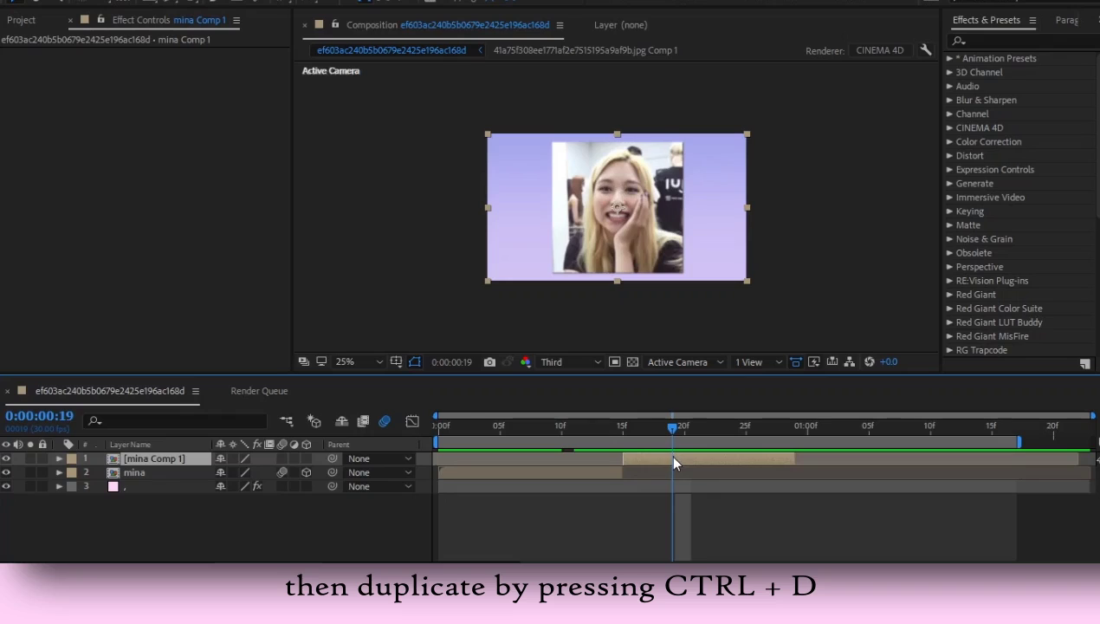
key("ctrl+d")
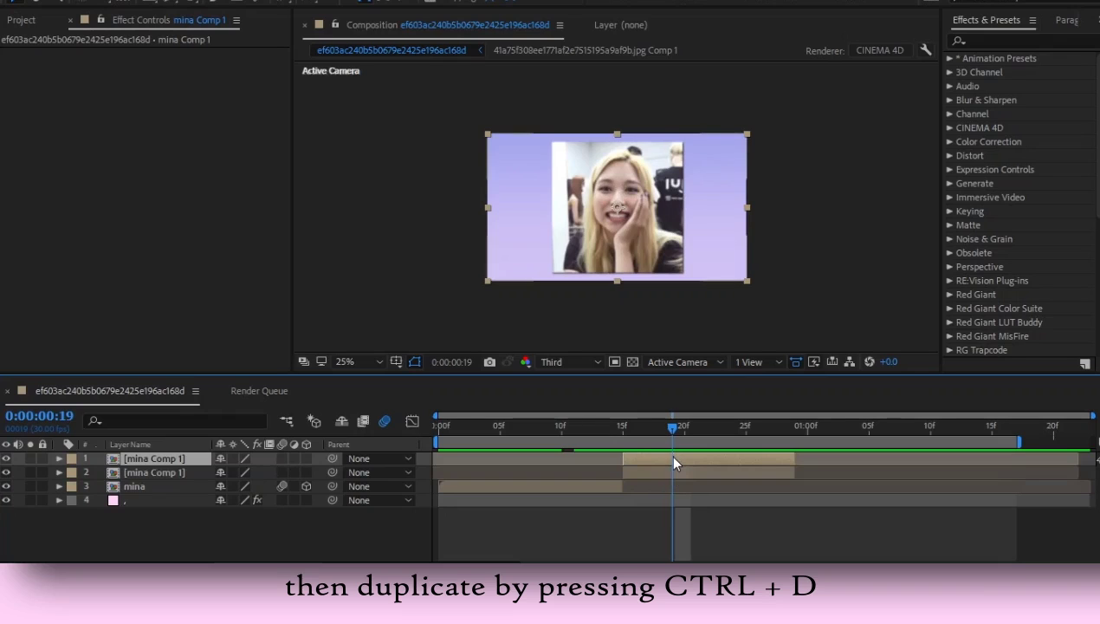
key("ctrl+shift+d")
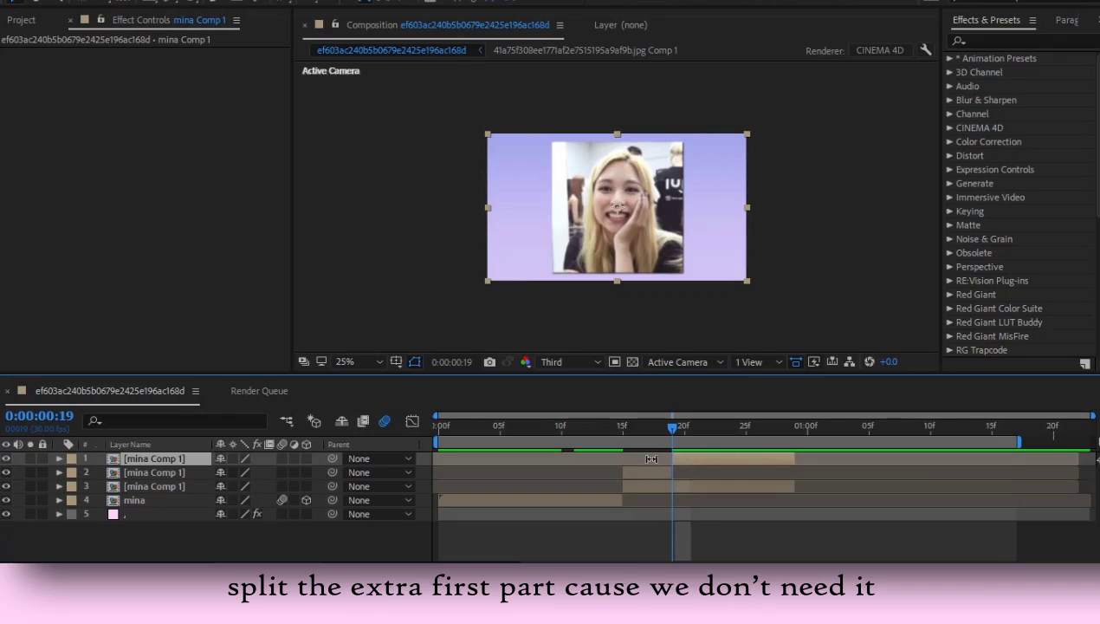
left_click(651, 475)
key("Delete")
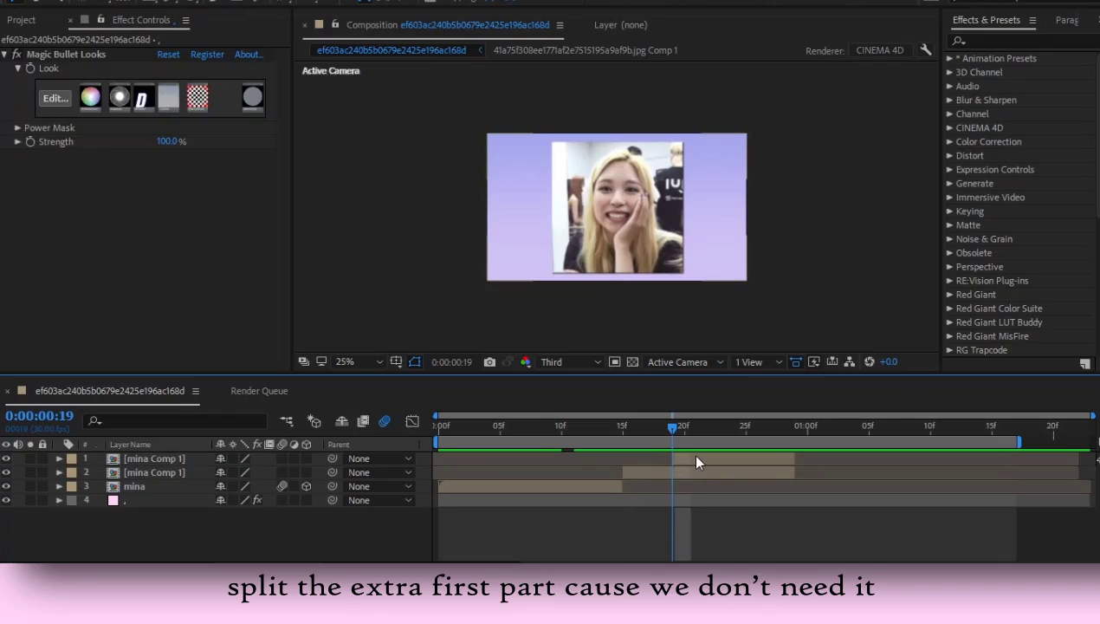
Step: Keyframe the top copy's Scale from 100% to 300% at frame 22
left_click(698, 459)
key("s")
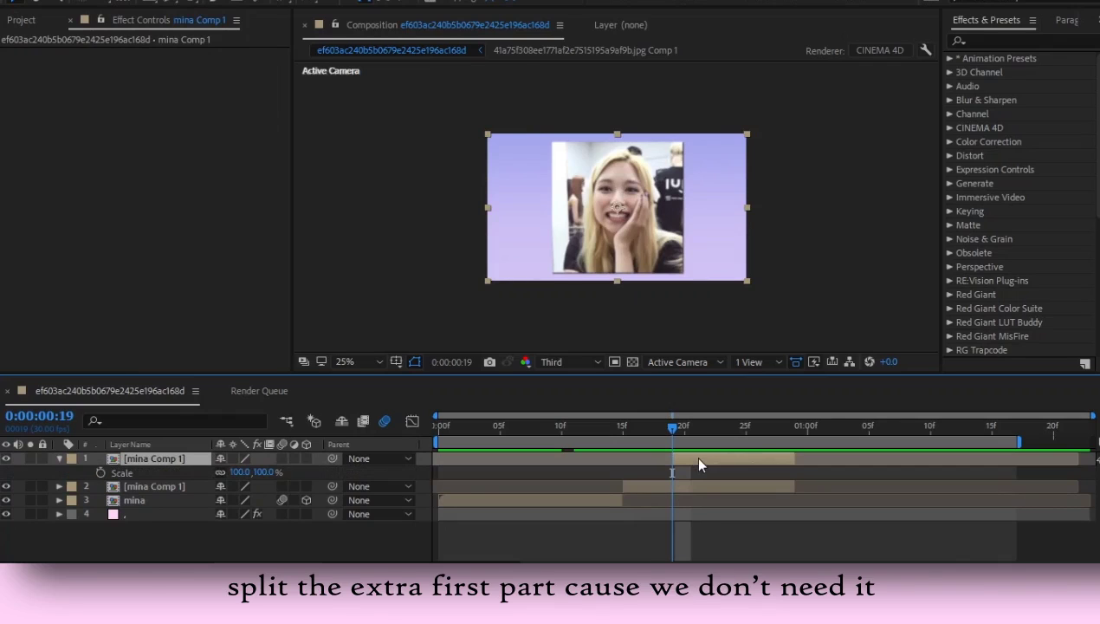
left_click(101, 472)
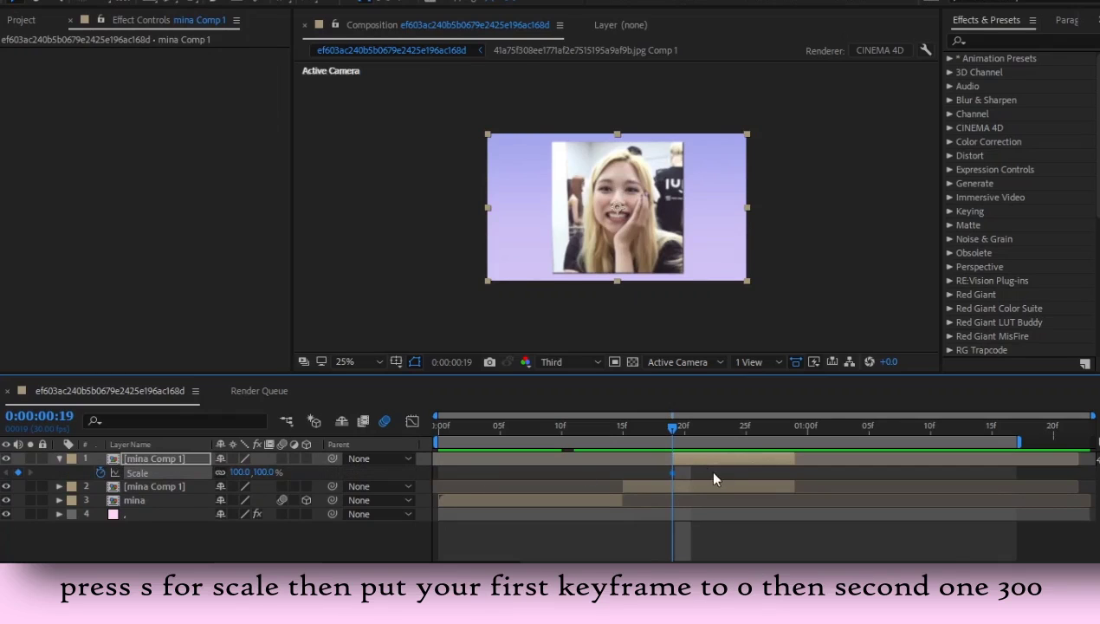
left_click_drag(672, 425, 696, 425)
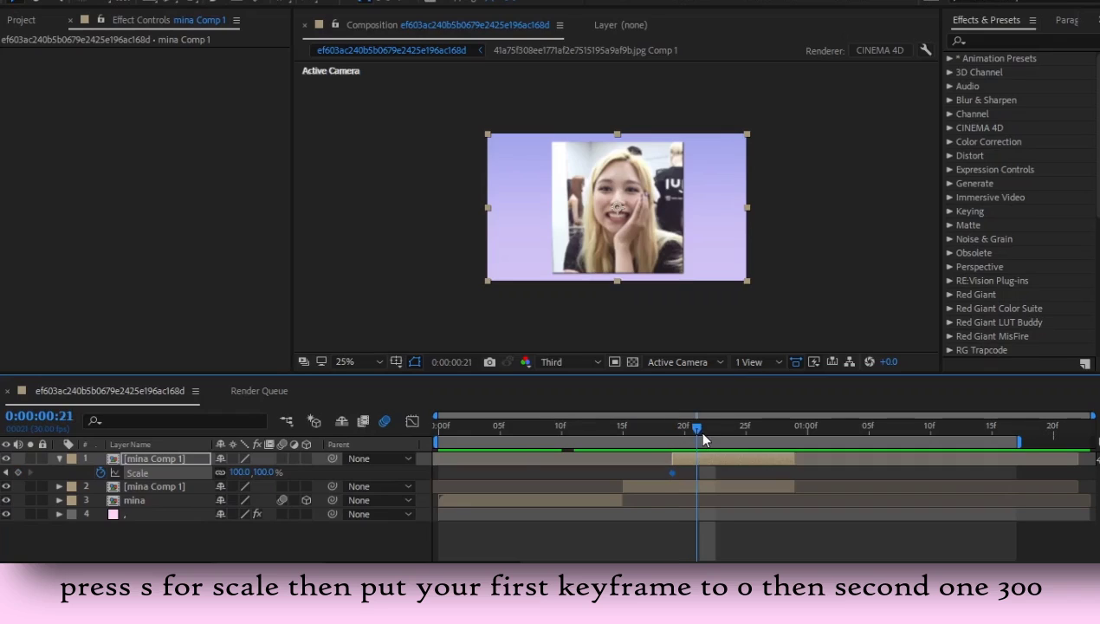
left_click(703, 427)
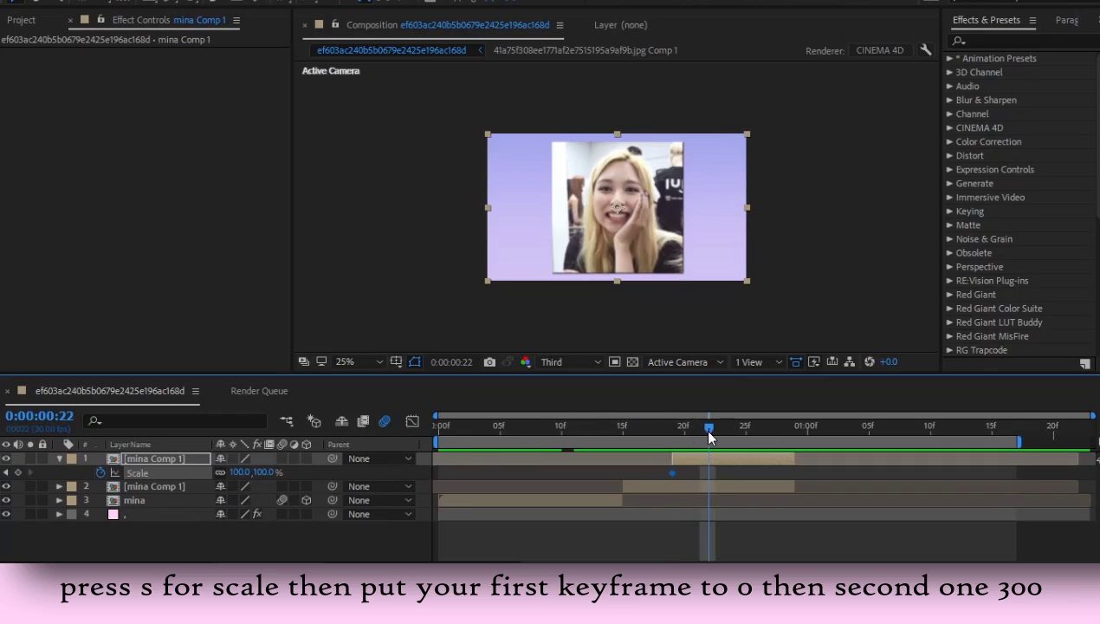
left_click(241, 472)
type("300")
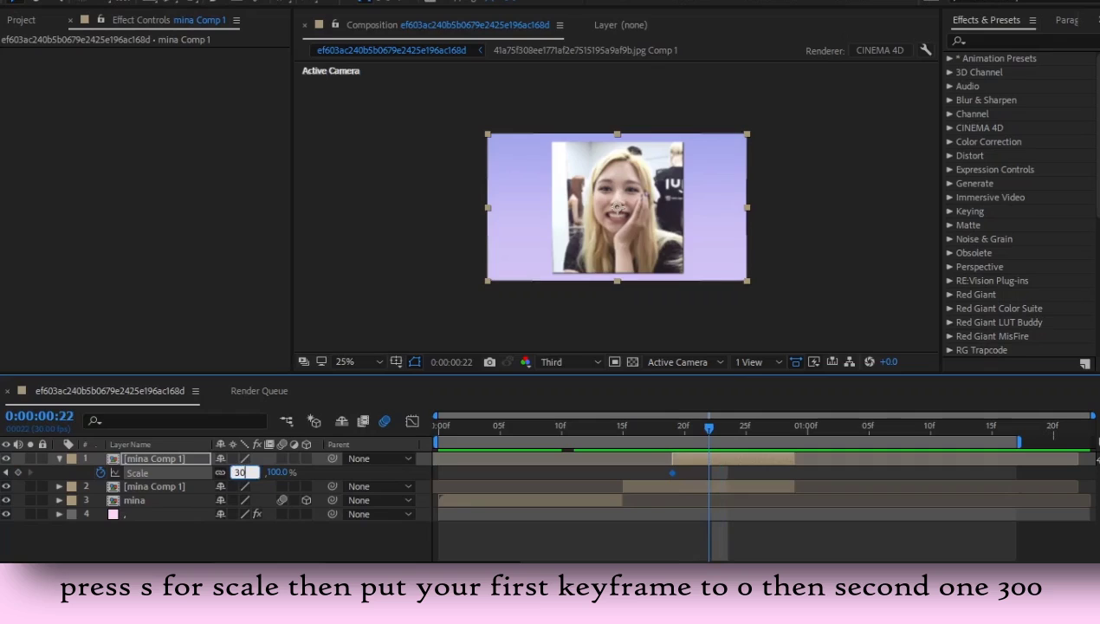
key("Return")
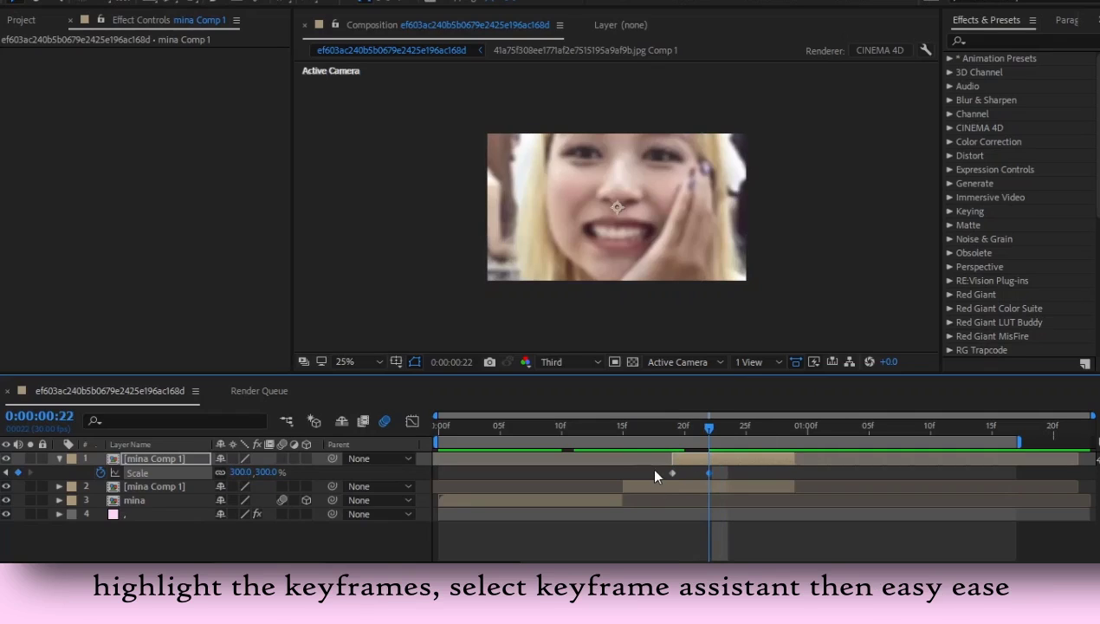
Step: Apply Easy Ease to both Scale keyframes and sharpen the speed curve
left_click(674, 479)
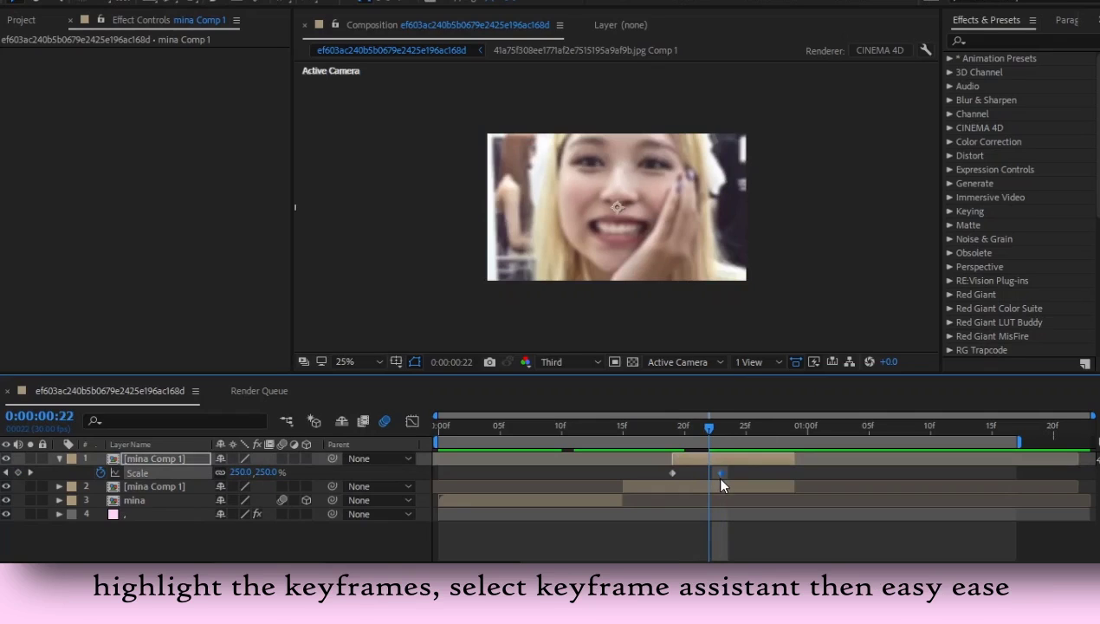
left_click_drag(656, 469, 679, 478)
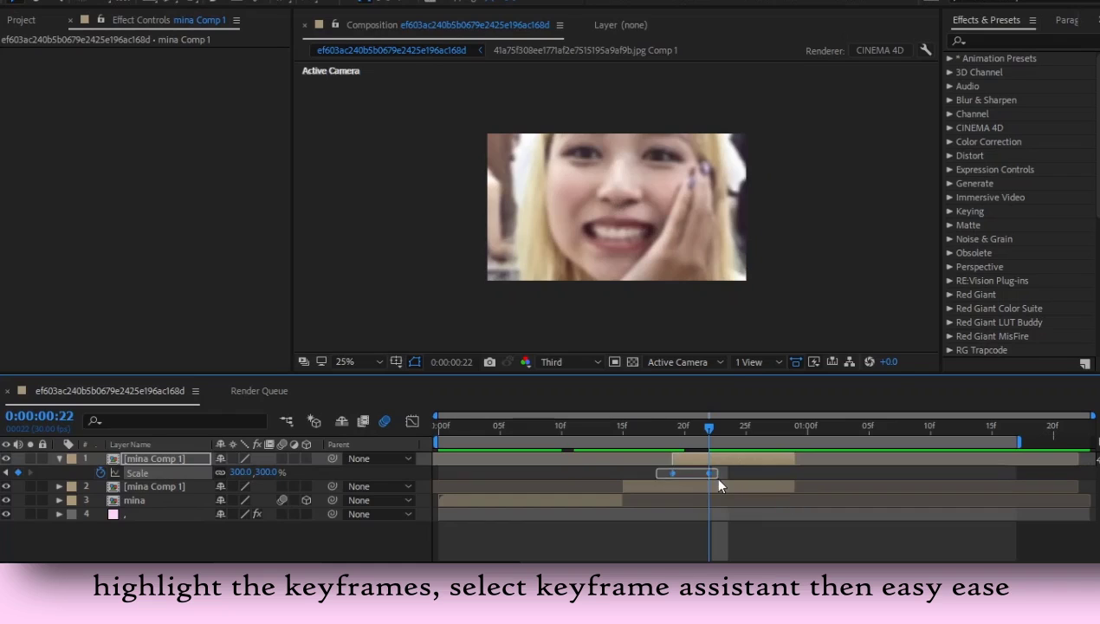
right_click(713, 472)
mouse_move(788, 457)
left_click(523, 359)
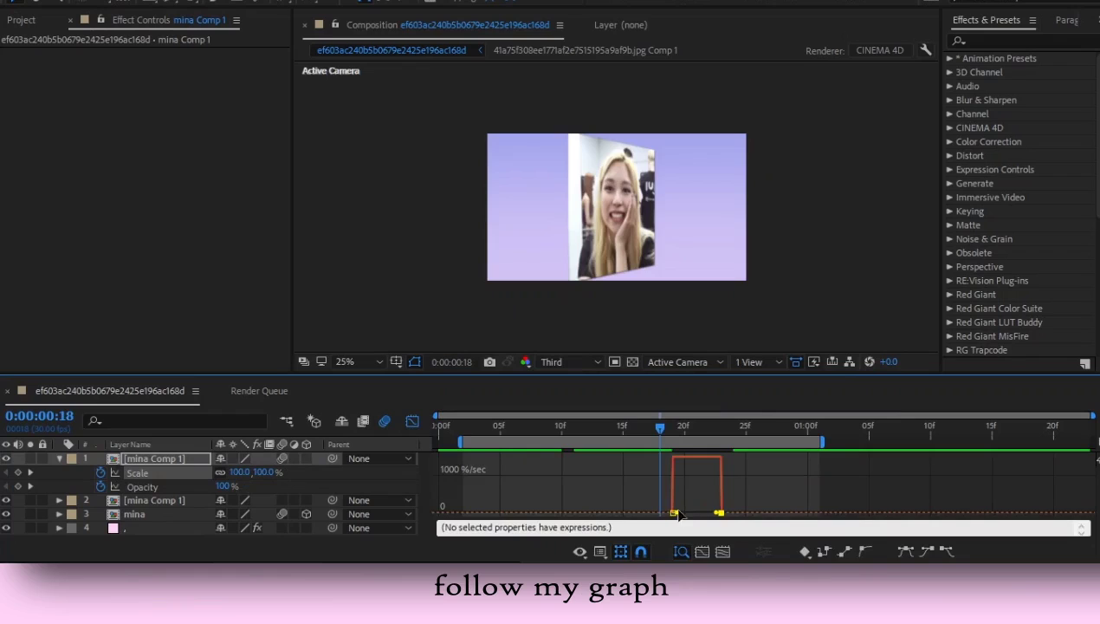
left_click_drag(675, 514, 700, 520)
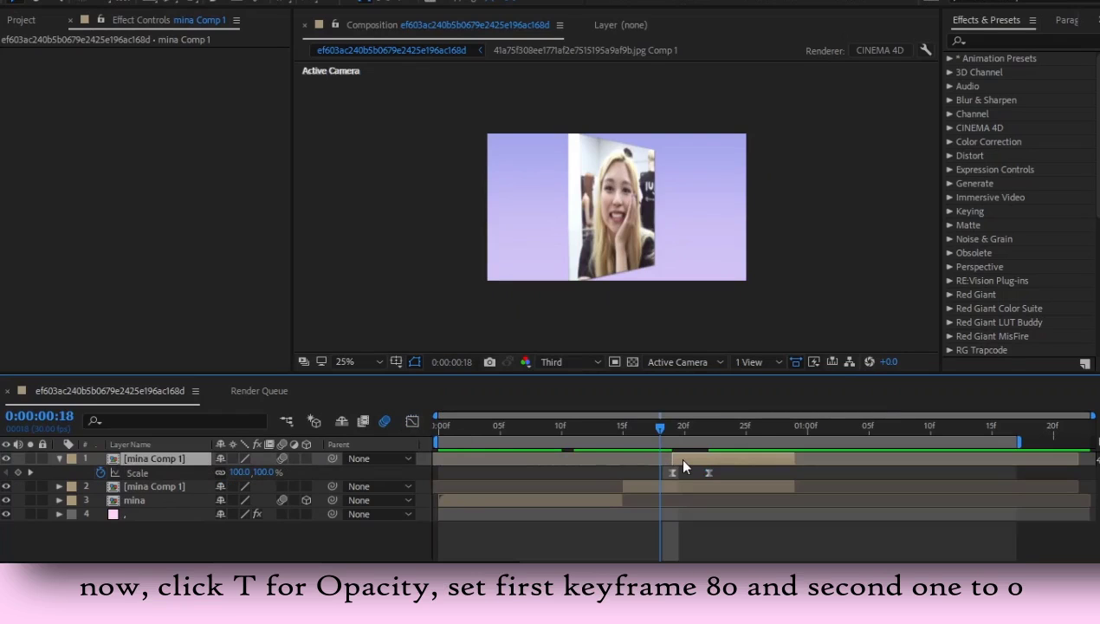
Step: Keyframe the top copy's Opacity from 100% down to 0% at frame 22
key("Page_Down")
key("t")
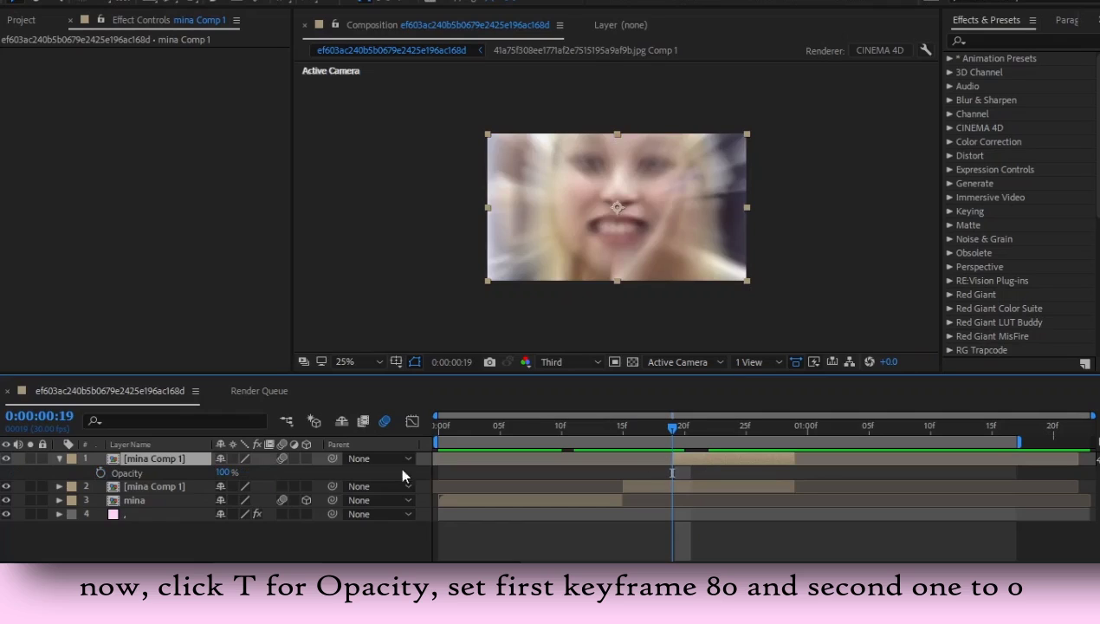
left_click(101, 473)
key("shift+s")
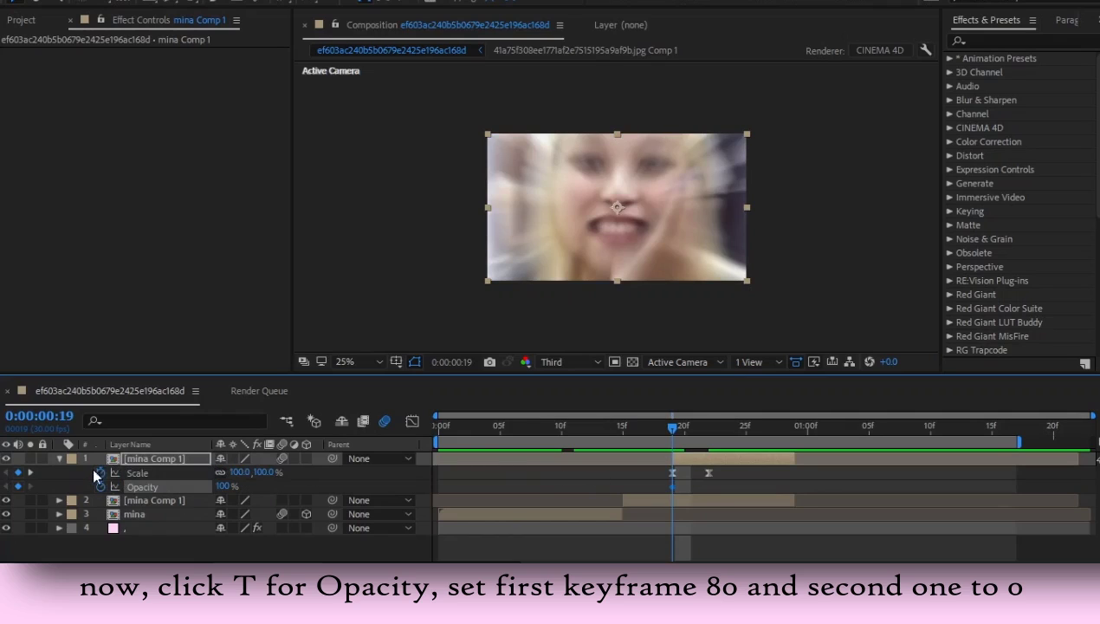
left_click(31, 473)
left_click(229, 486)
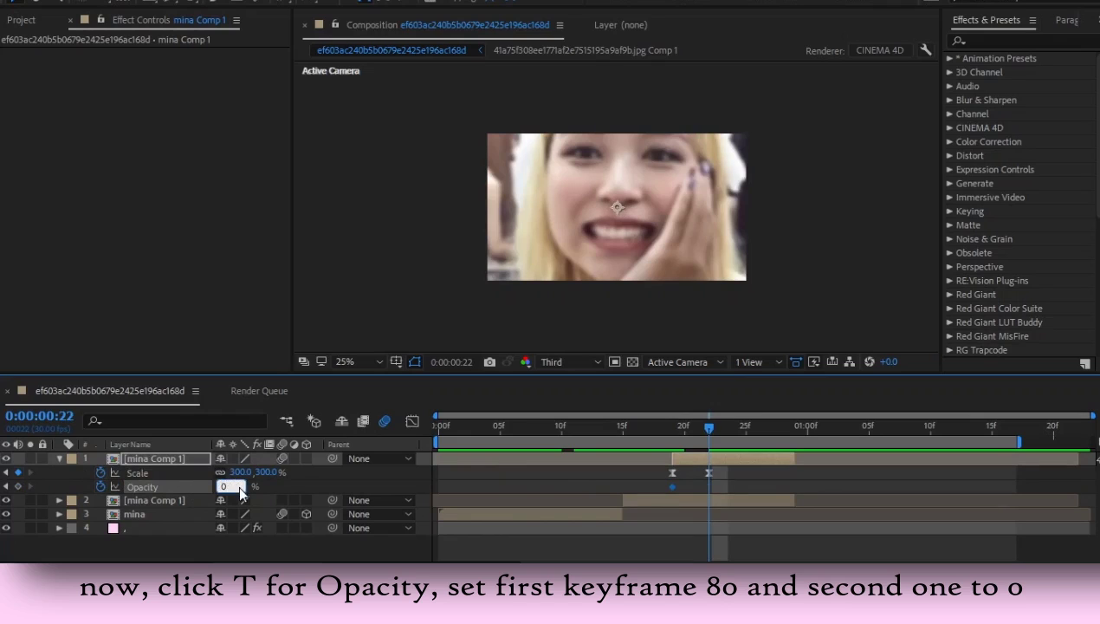
key("Return")
Step: Move the 0% Opacity keyframe to frame 23 and Easy Ease the Opacity keyframes
left_click_drag(716, 489, 726, 485)
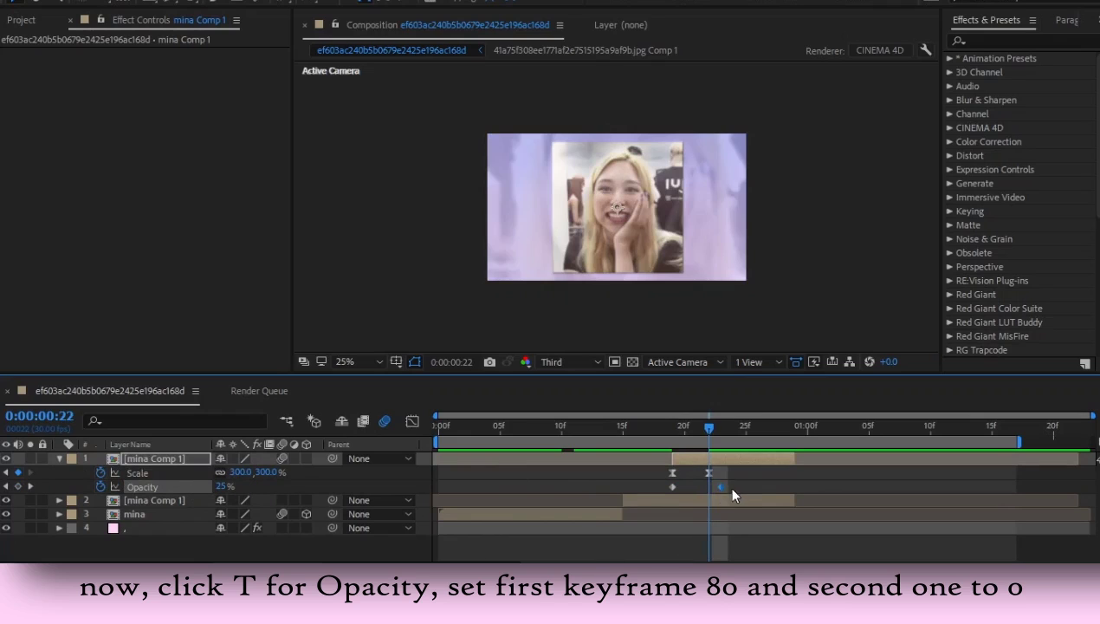
left_click(673, 487)
right_click(673, 490)
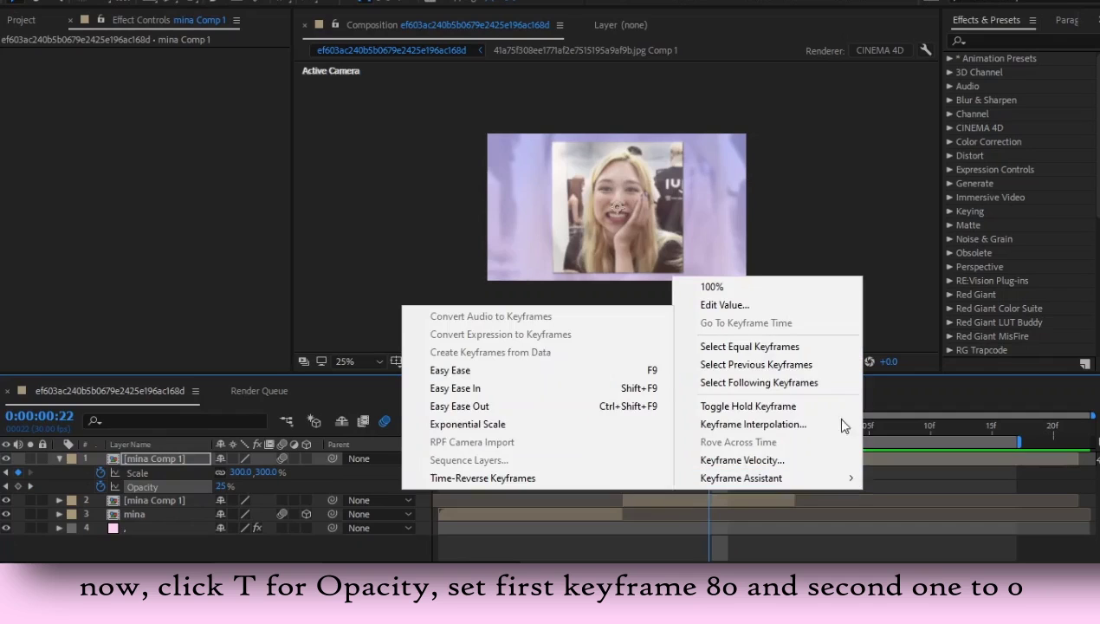
mouse_move(780, 477)
left_click(541, 369)
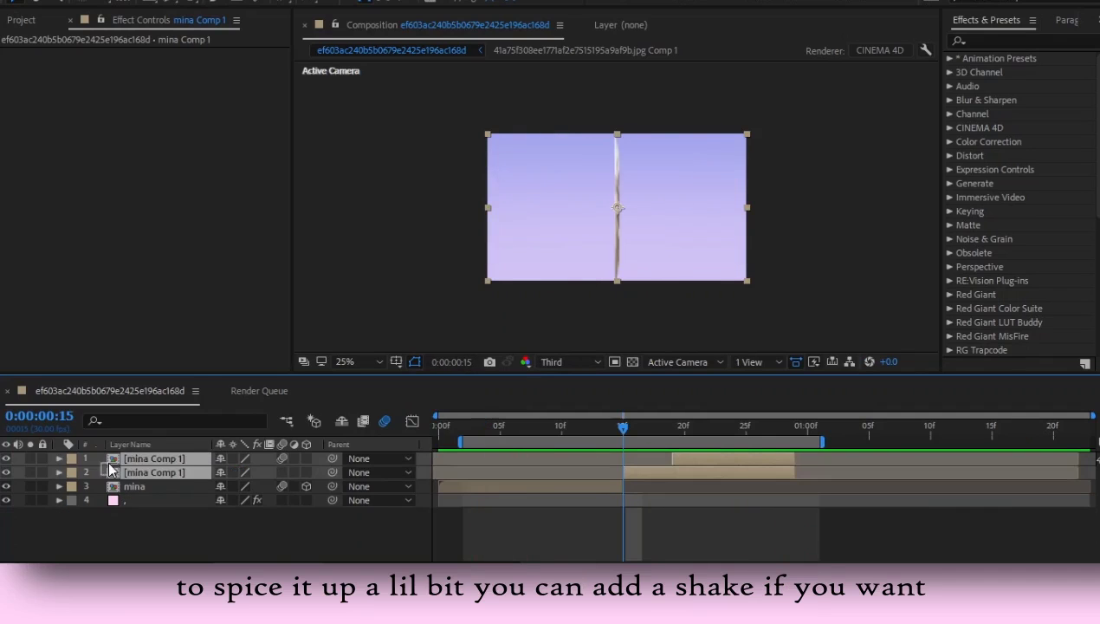
Step: Precompose both mina Comp 1 layers together into Pre-comp 1
right_click(143, 467)
left_click(209, 514)
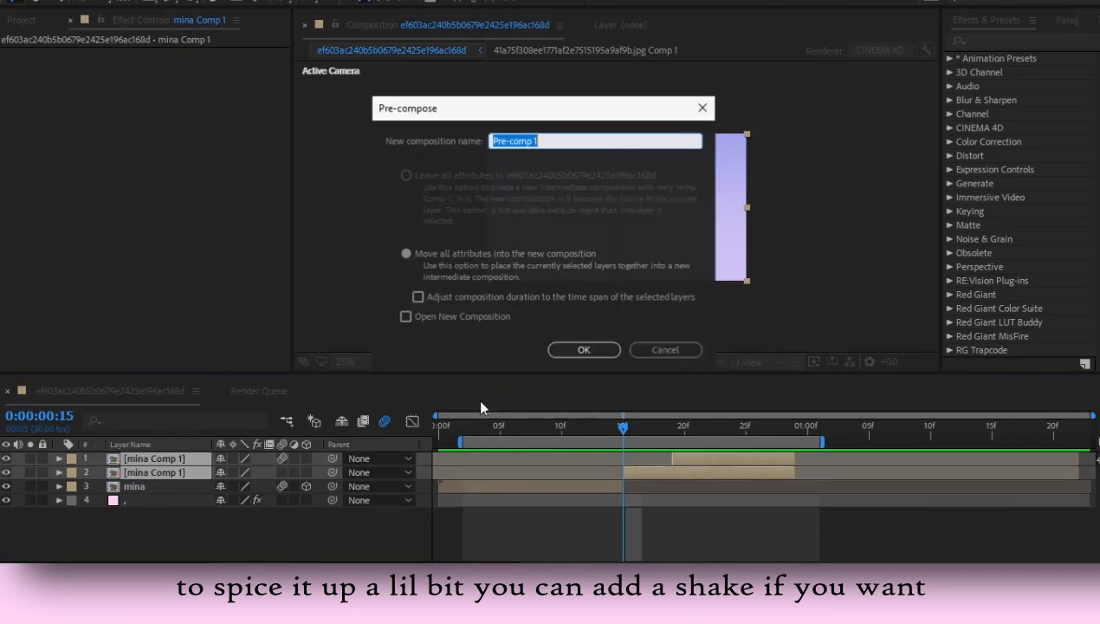
left_click(582, 350)
Step: Apply the wrap bounce preset from Animation Presets > SHAKES to Pre-comp 1
left_click(950, 62)
left_click(949, 58)
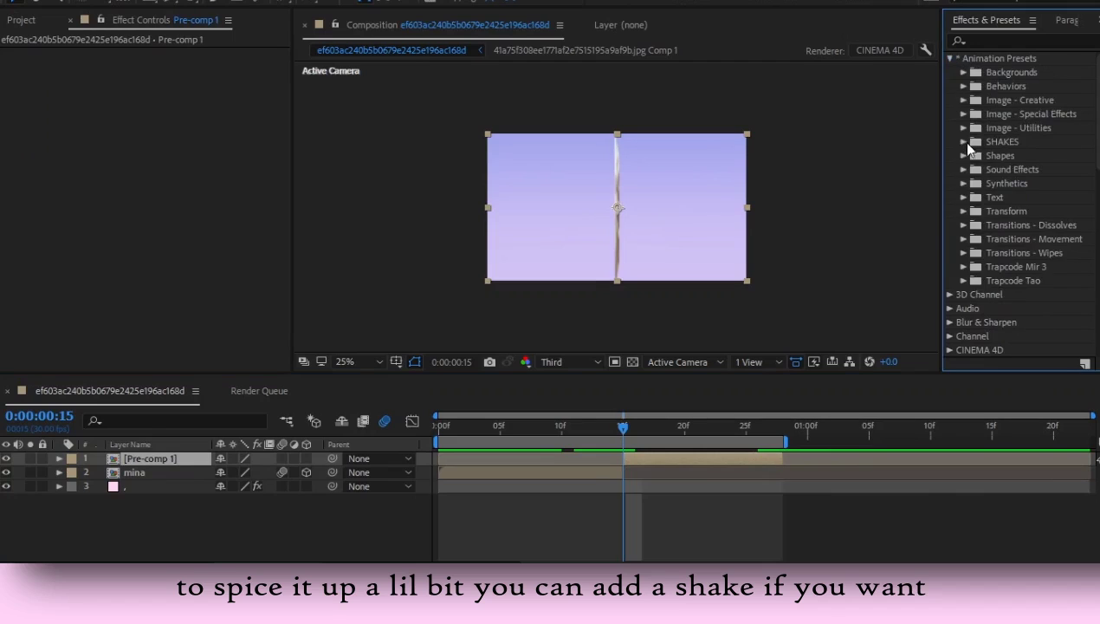
left_click(959, 141)
scroll(973, 162, "down", 2)
scroll(1031, 271, "down", 3)
double_click(1023, 240)
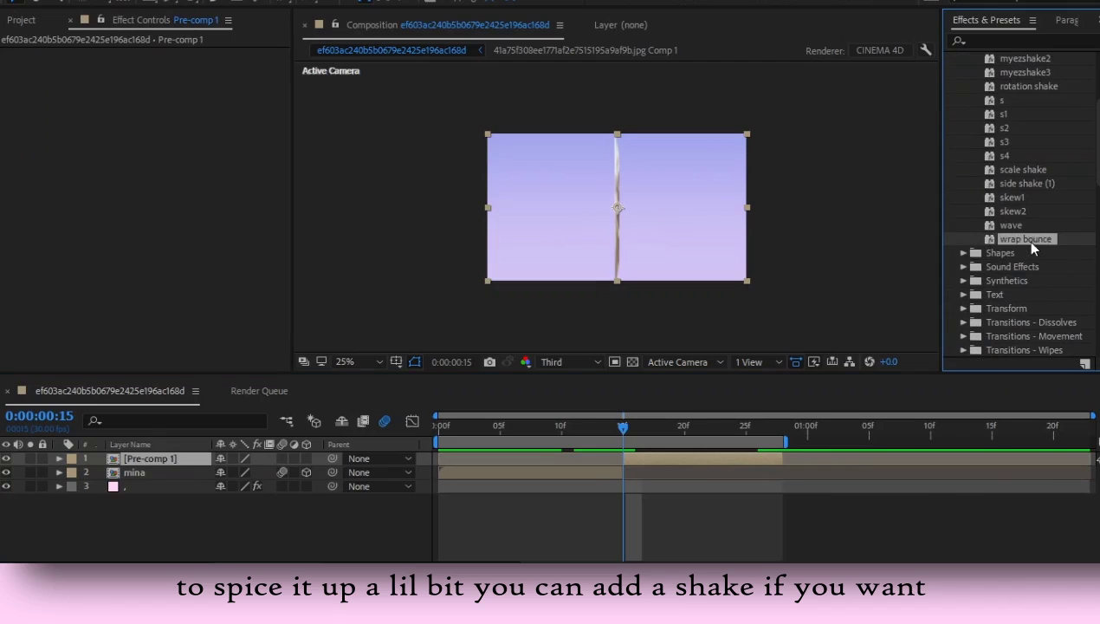